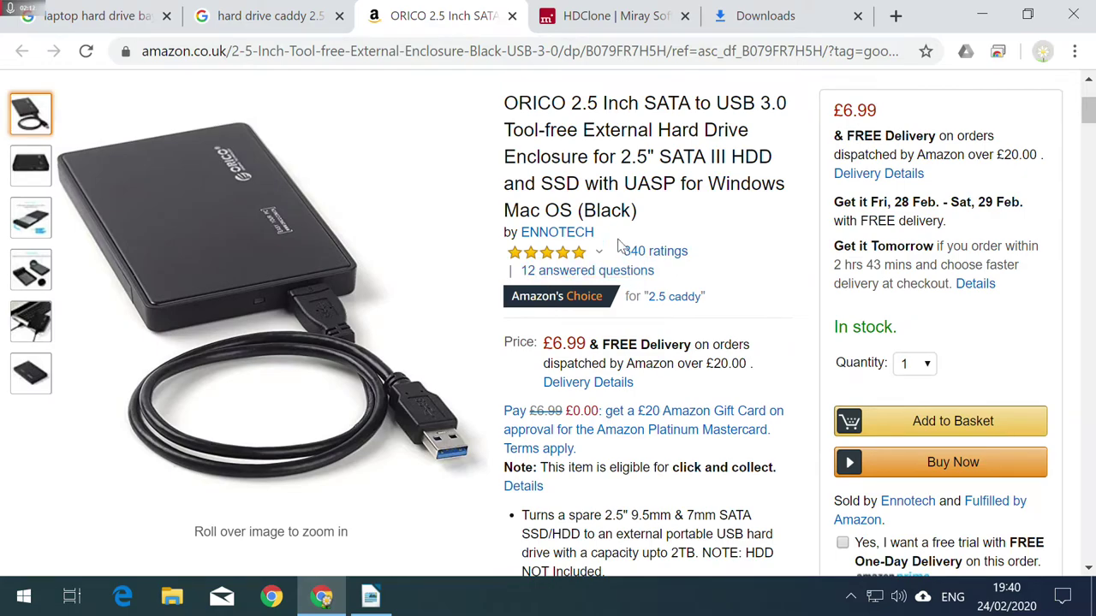
Examine the ORICO 2.5 Inch SATA to USB 3.0 enclosure's price and magnified product image on Amazon
{"action": "scroll", "coordinate": [616, 224], "scroll_direction": "up", "scroll_amount": 1}
{"action": "scroll", "coordinate": [534, 323], "scroll_direction": "down", "scroll_amount": 1}
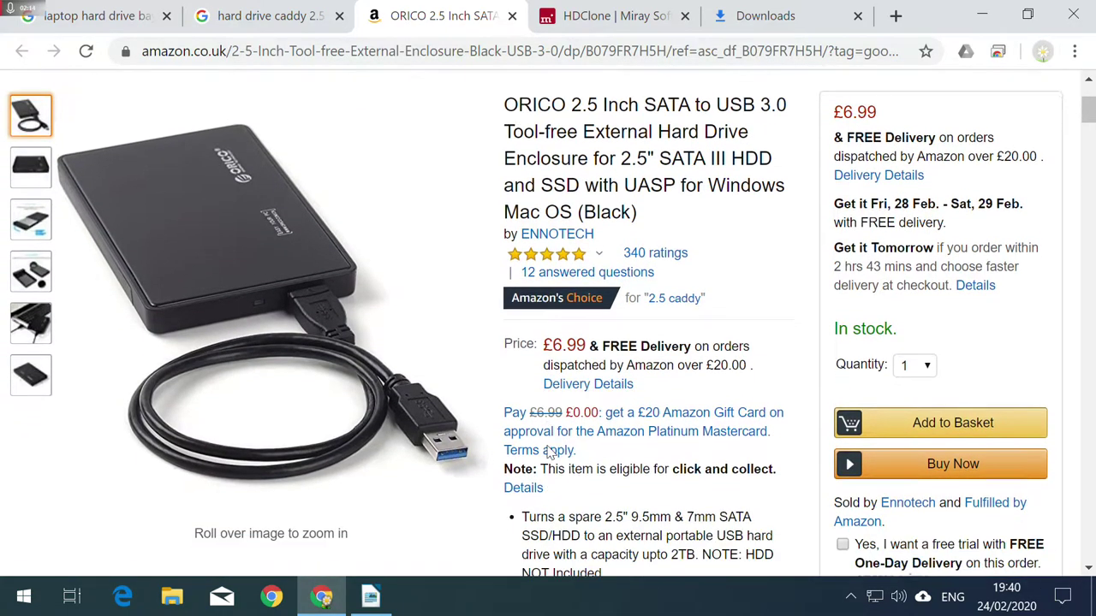
{"action": "left_click_drag", "start_coordinate": [539, 343], "coordinate": [586, 344]}
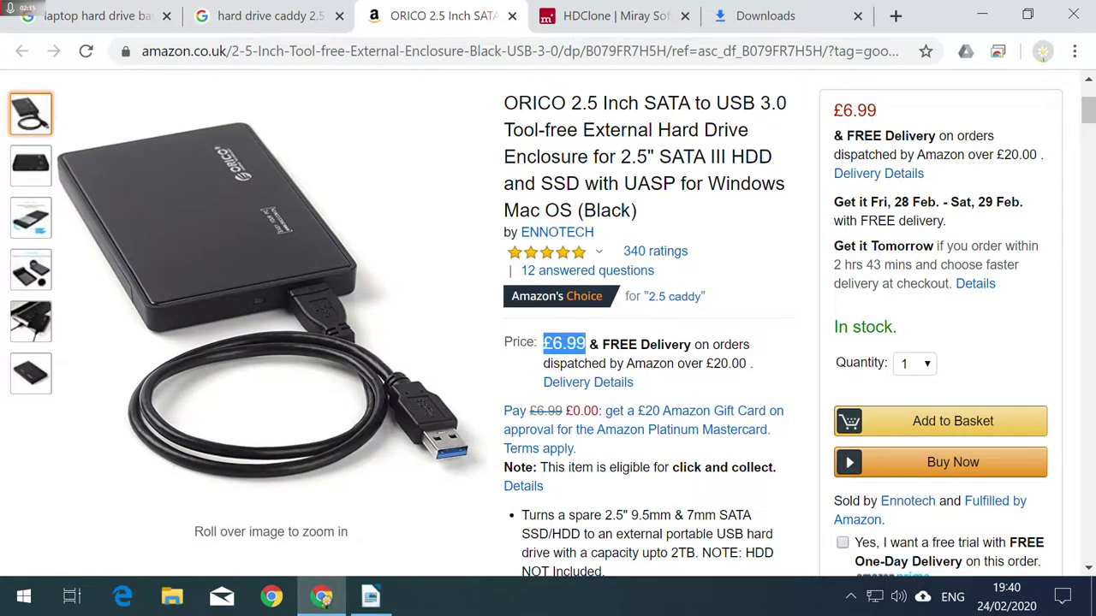
{"action": "left_click", "coordinate": [636, 336]}
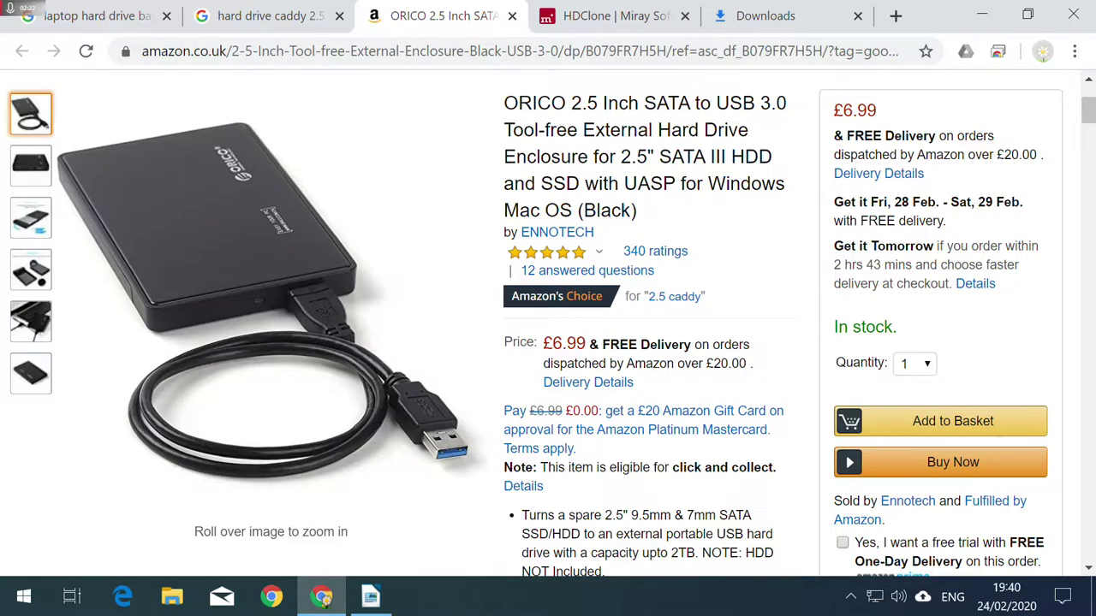
{"action": "mouse_move", "coordinate": [266, 257]}
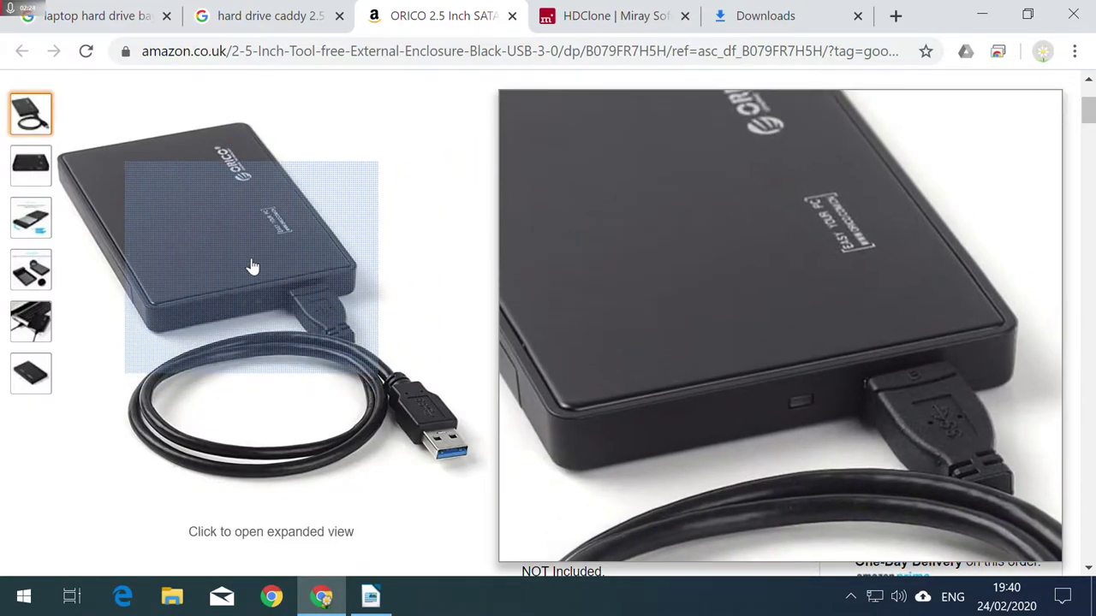
{"action": "scroll", "coordinate": [252, 223], "scroll_direction": "down", "scroll_amount": 1}
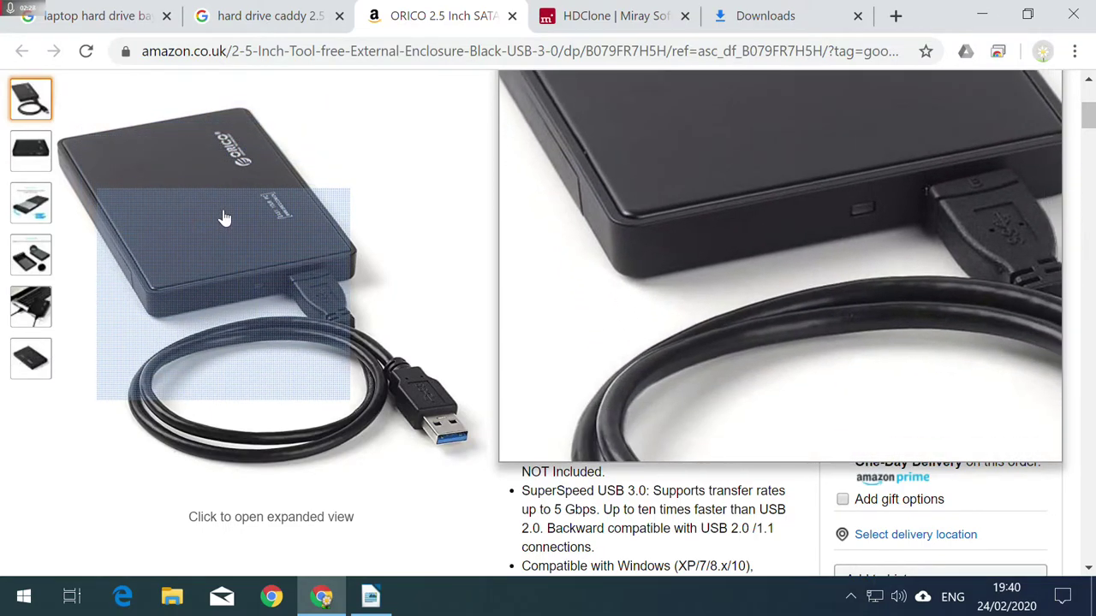
Browse the Google image results for "hard drive caddy 2.5" to compare the available enclosure types
{"action": "left_click", "coordinate": [288, 21]}
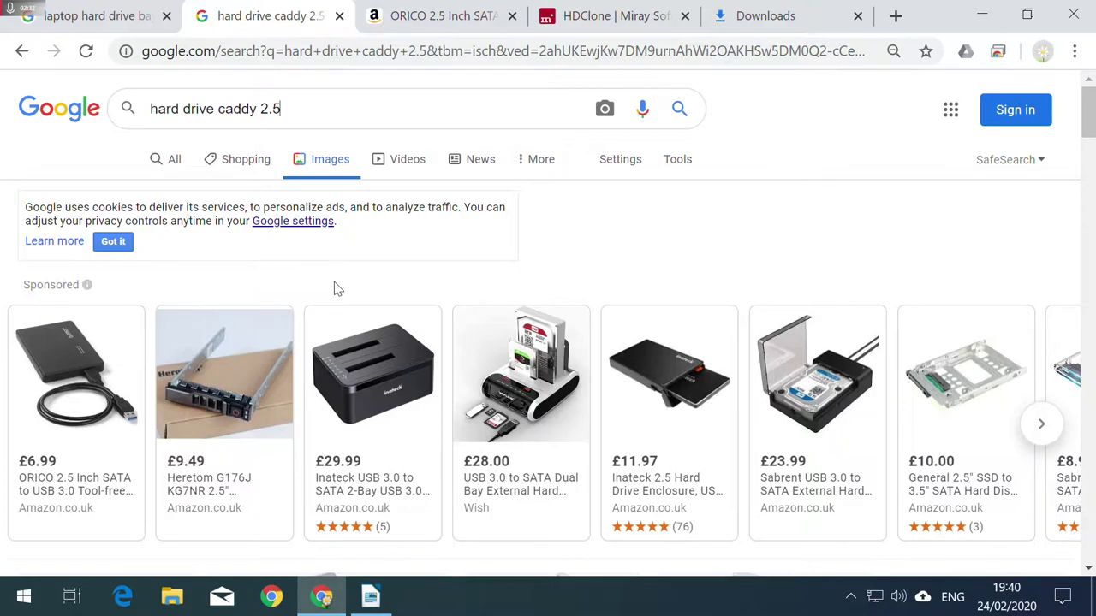
{"action": "scroll", "coordinate": [334, 286], "scroll_direction": "down", "scroll_amount": 1}
{"action": "mouse_move", "coordinate": [157, 364]}
{"action": "mouse_move", "coordinate": [101, 276]}
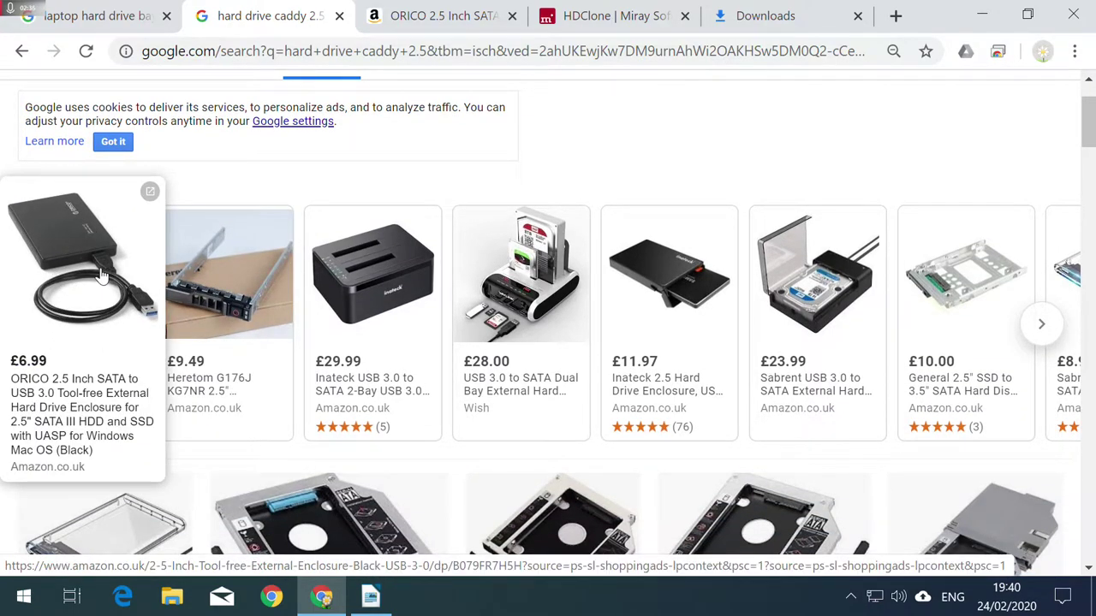
{"action": "scroll", "coordinate": [101, 276], "scroll_direction": "down", "scroll_amount": 3}
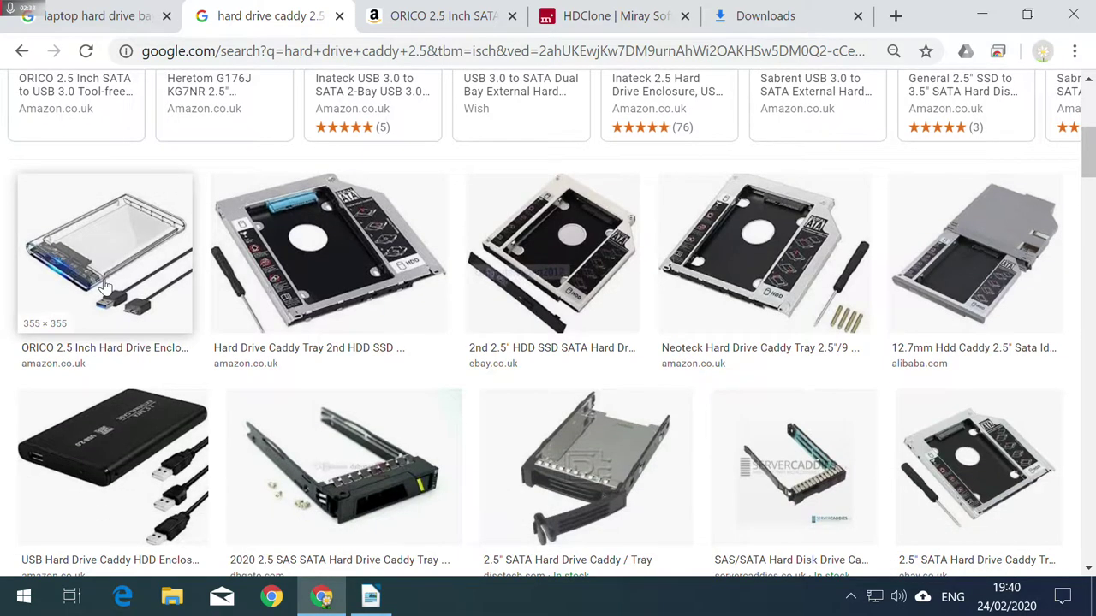
{"action": "scroll", "coordinate": [117, 302], "scroll_direction": "down", "scroll_amount": 5}
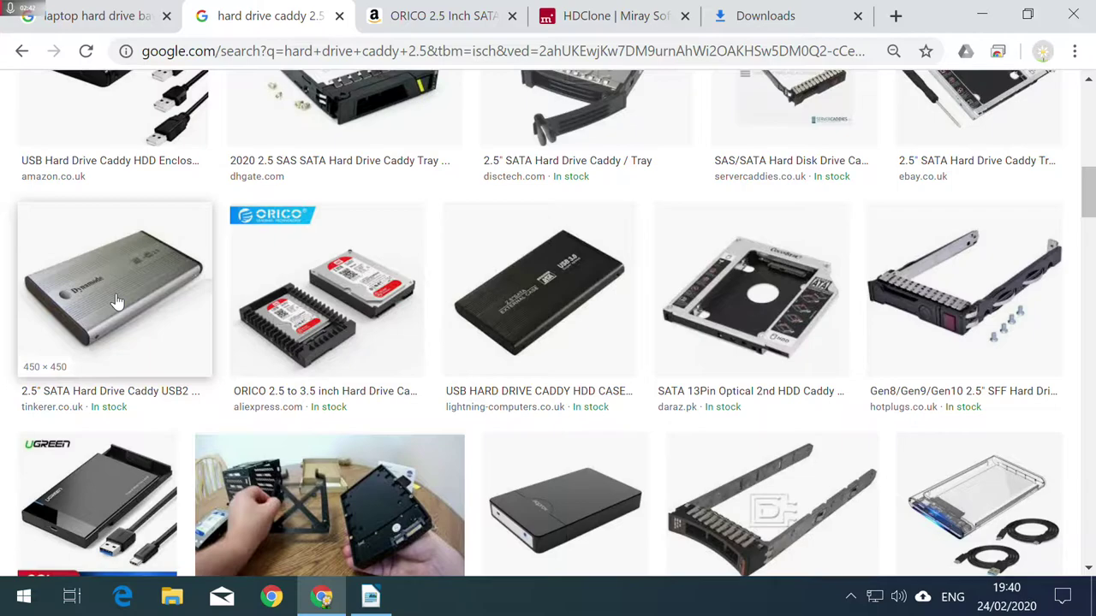
{"action": "scroll", "coordinate": [117, 301], "scroll_direction": "down", "scroll_amount": 1}
{"action": "scroll", "coordinate": [257, 343], "scroll_direction": "up", "scroll_amount": 1}
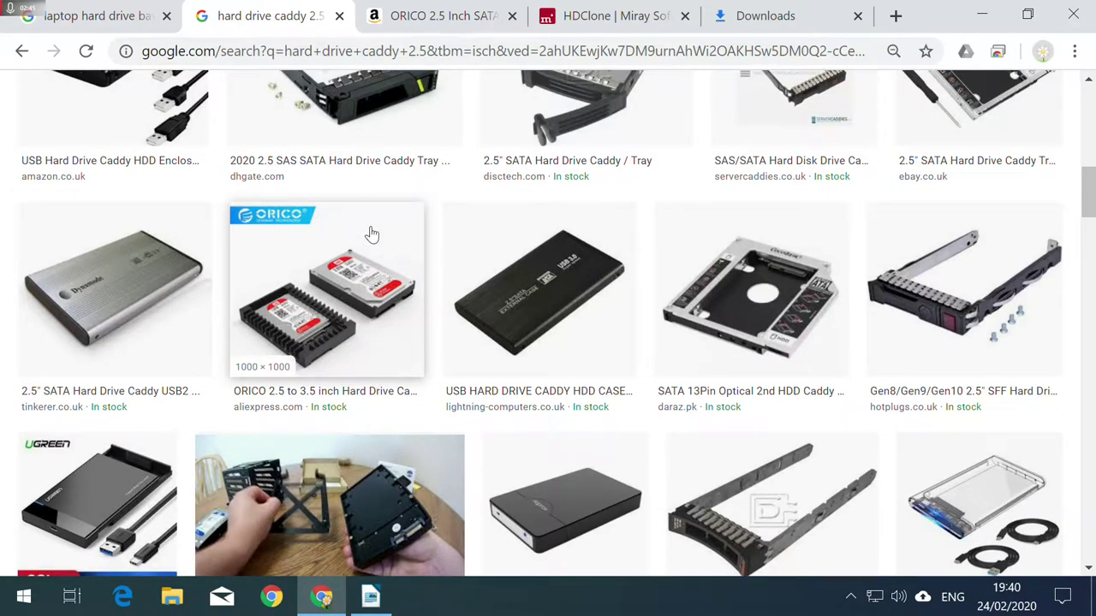
Compare the ORICO enclosure page with the laptop hard drive bay image results, ending on the enclosure page
{"action": "left_click", "coordinate": [462, 17]}
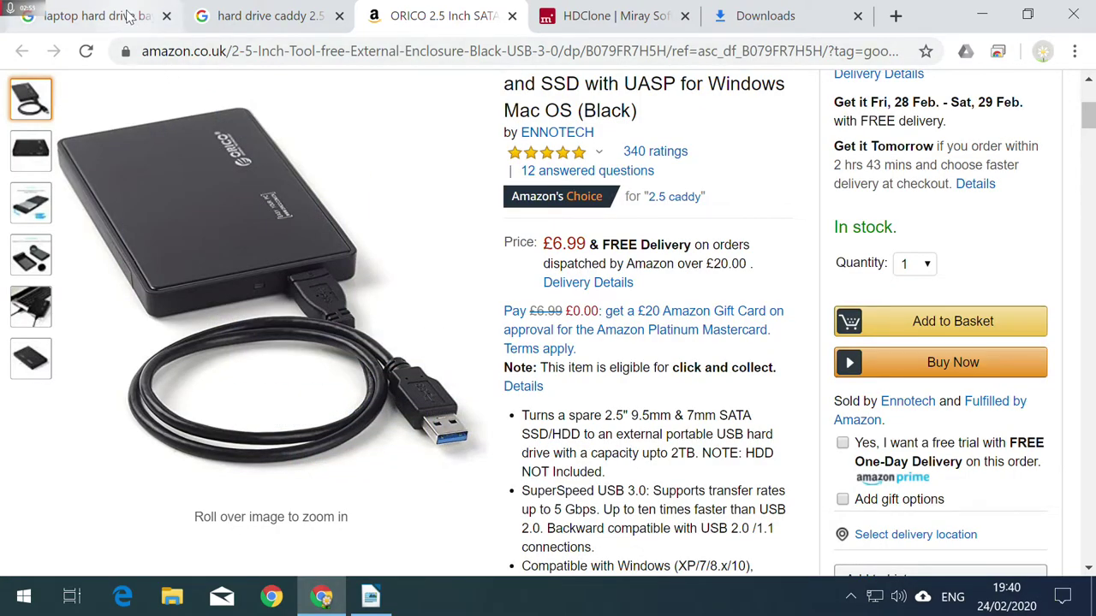
{"action": "left_click", "coordinate": [133, 21]}
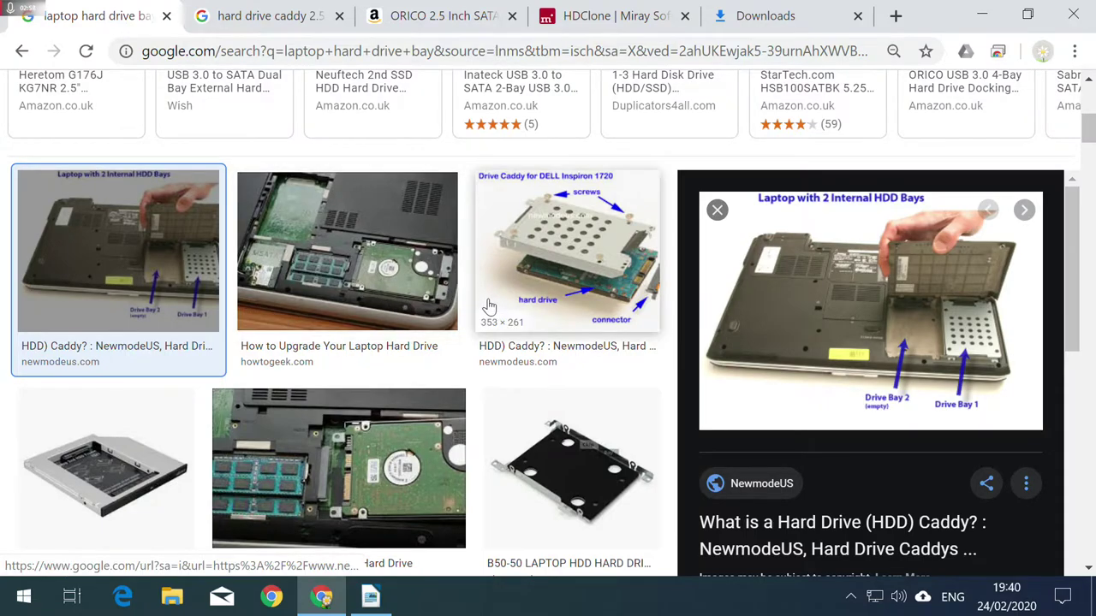
{"action": "left_click", "coordinate": [456, 24]}
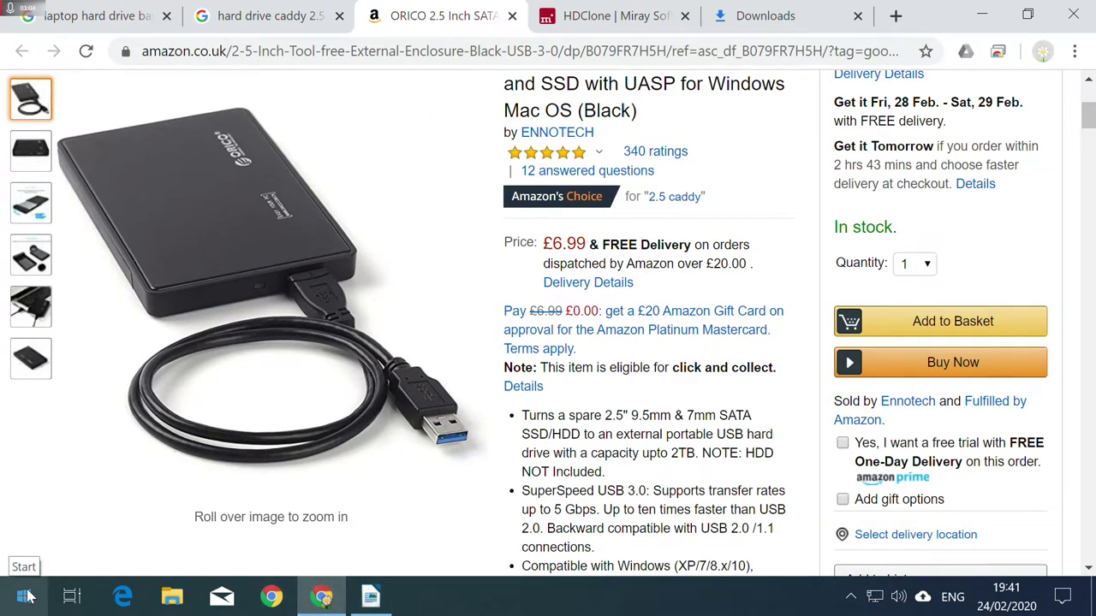
Open Windows Disk Management, maximize its window and enlarge the graphical disk area below the volume list
{"action": "right_click", "coordinate": [25, 599]}
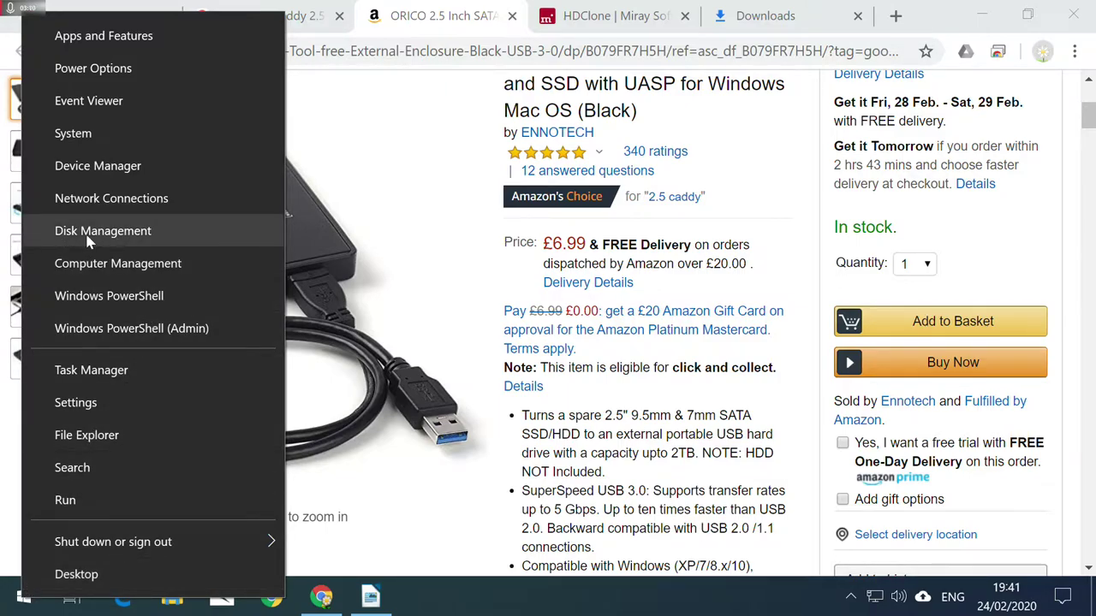
{"action": "left_click", "coordinate": [172, 242]}
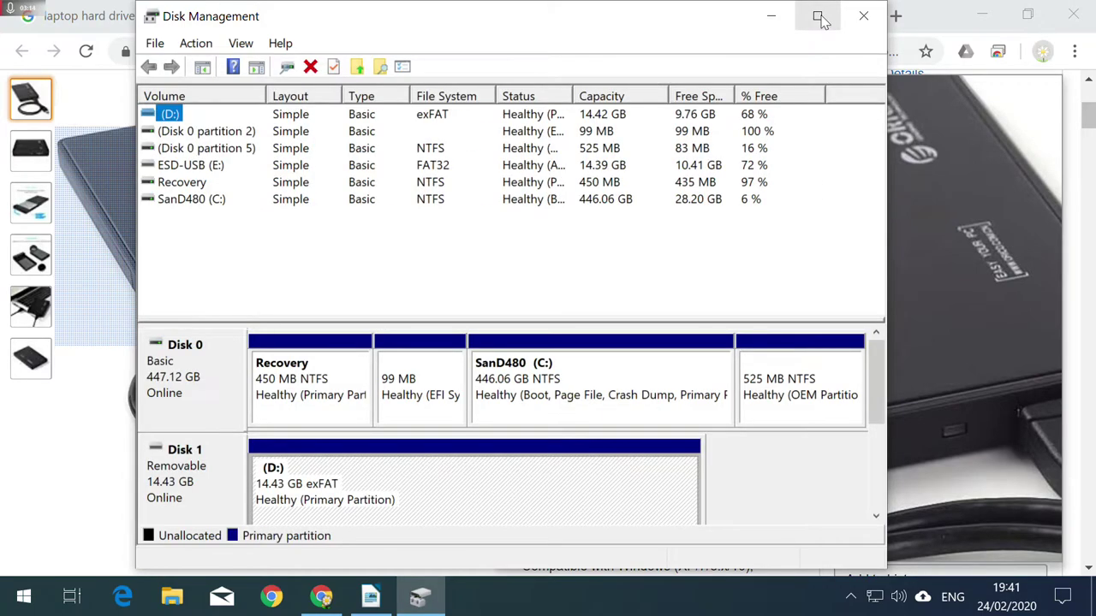
{"action": "left_click", "coordinate": [816, 16]}
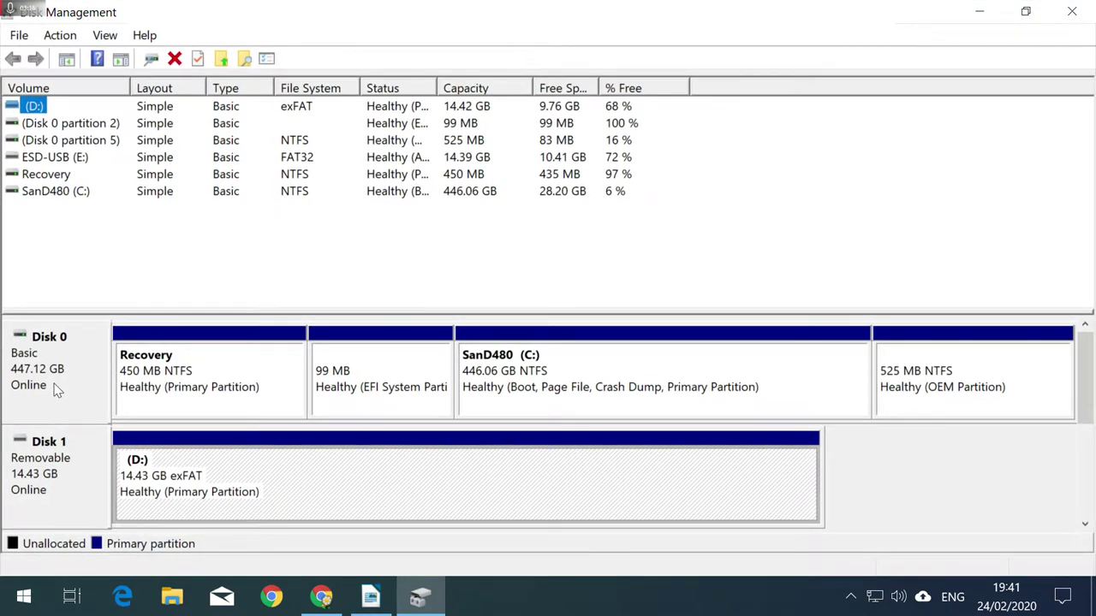
{"action": "left_click_drag", "start_coordinate": [199, 308], "coordinate": [199, 214]}
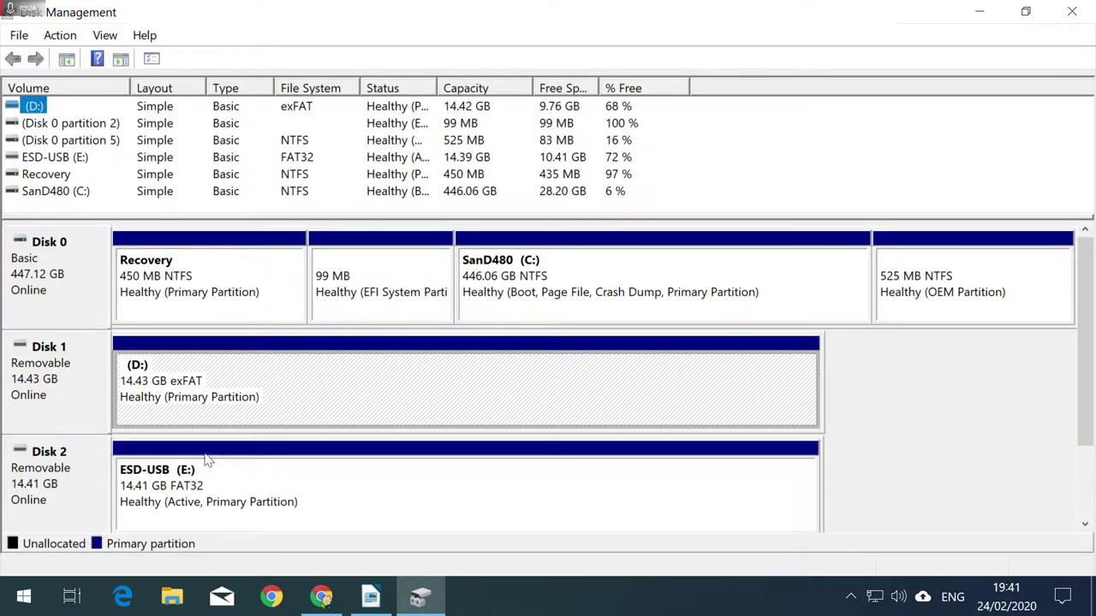
Examine Disk 0, Disk 1 and Disk 2 in the graphical view, including the D: partition on Disk 1
{"action": "left_click", "coordinate": [1081, 481]}
{"action": "left_click_drag", "start_coordinate": [1084, 477], "coordinate": [1091, 383]}
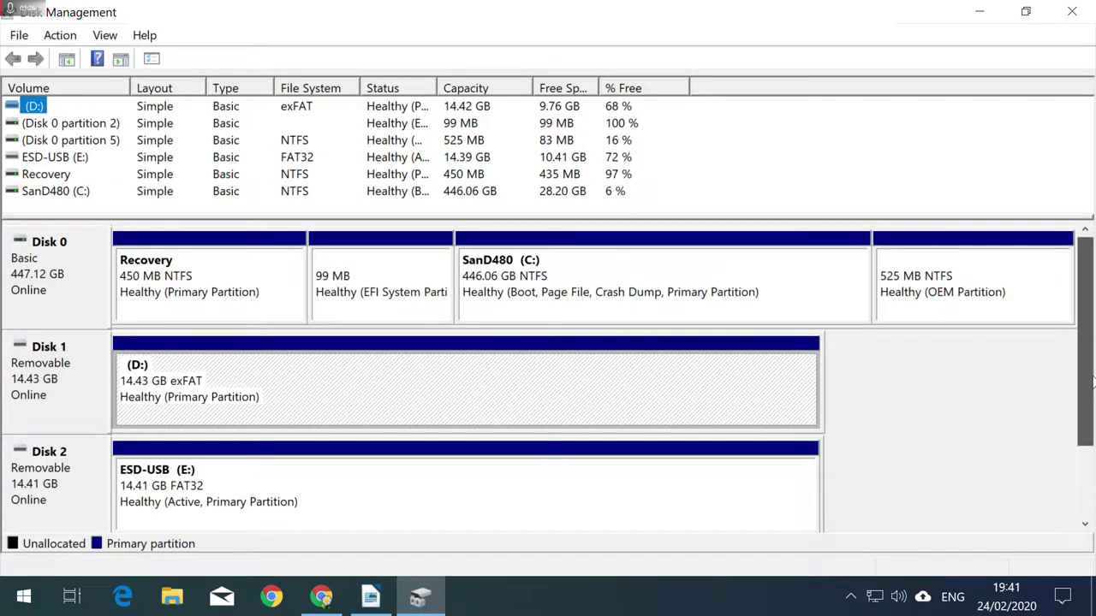
{"action": "left_click", "coordinate": [34, 303]}
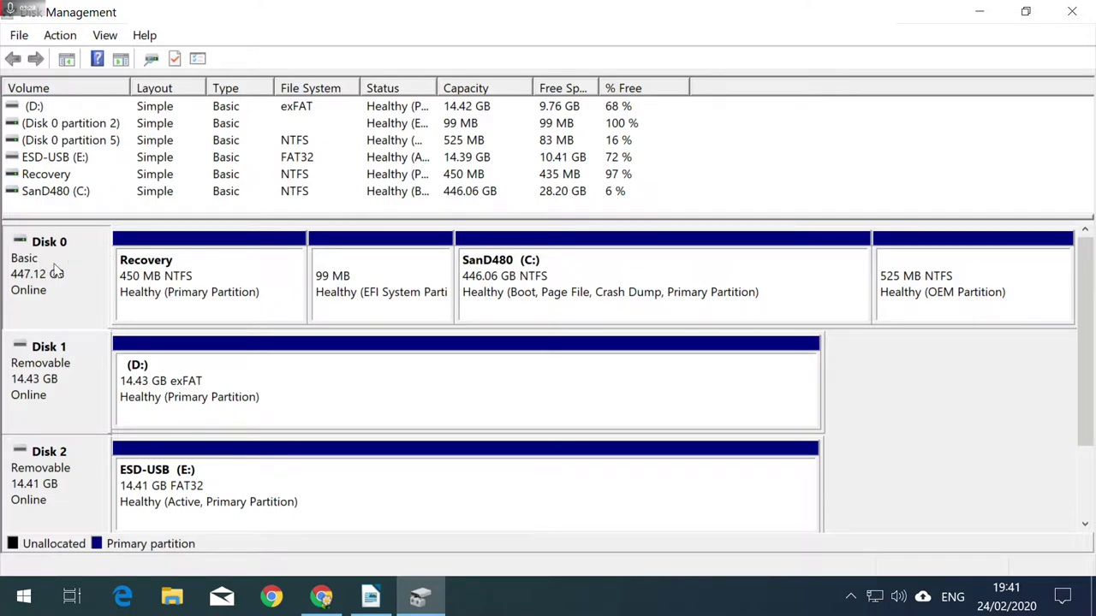
{"action": "left_click", "coordinate": [25, 399]}
{"action": "left_click", "coordinate": [40, 496]}
{"action": "left_click", "coordinate": [64, 404]}
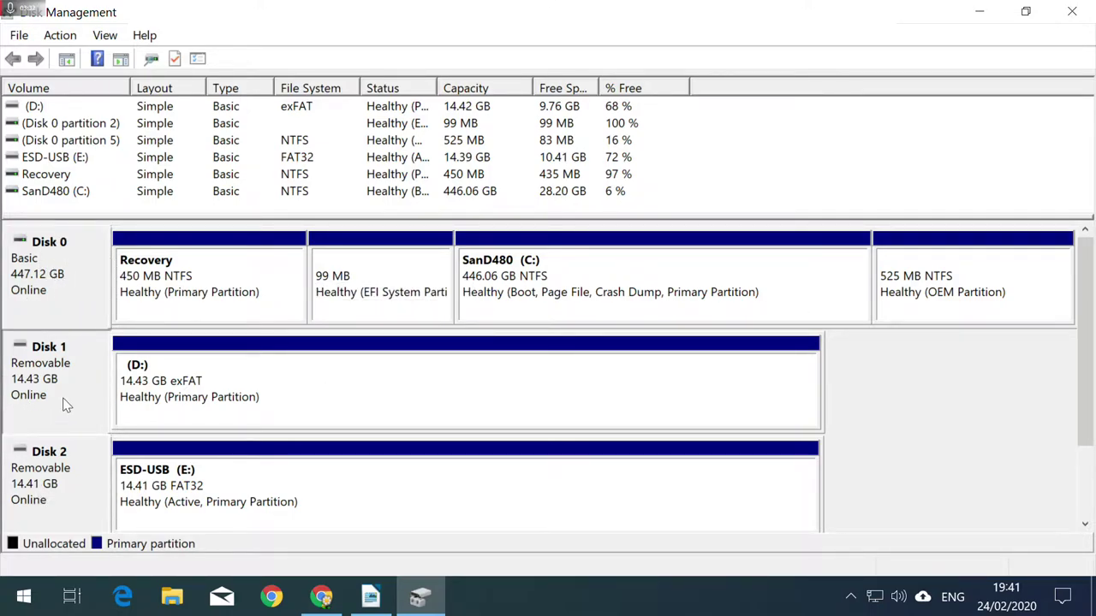
{"action": "left_click", "coordinate": [69, 464]}
{"action": "left_click", "coordinate": [79, 409]}
{"action": "left_click", "coordinate": [83, 503]}
{"action": "left_click", "coordinate": [196, 398]}
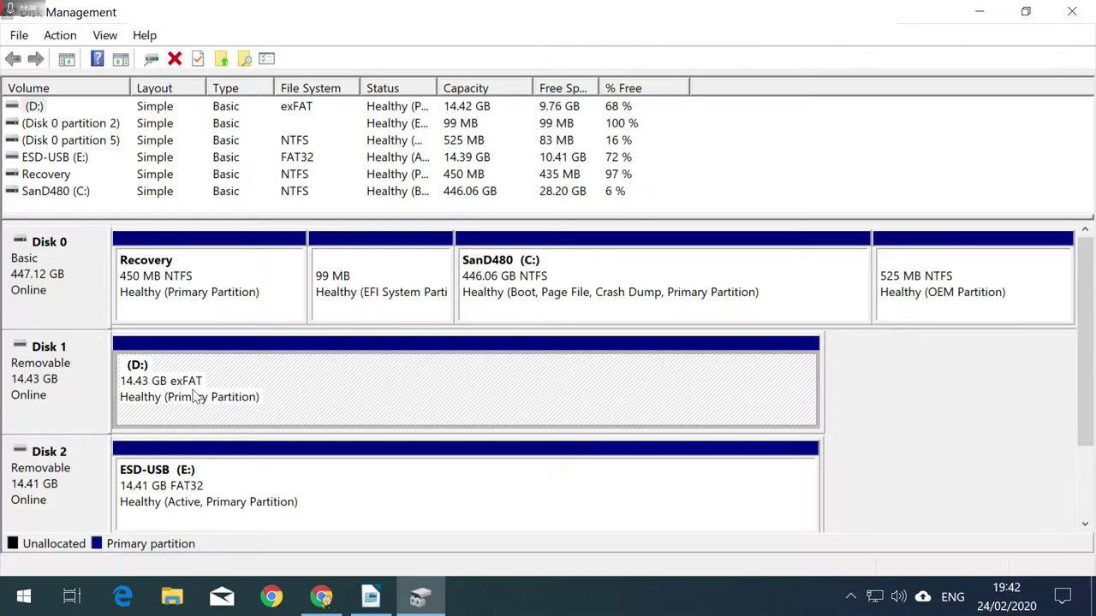
Minimize Disk Management, show the HDClone 9 Free Edition download page in Chrome, and open virustotal.com in a new tab
{"action": "left_click", "coordinate": [983, 10]}
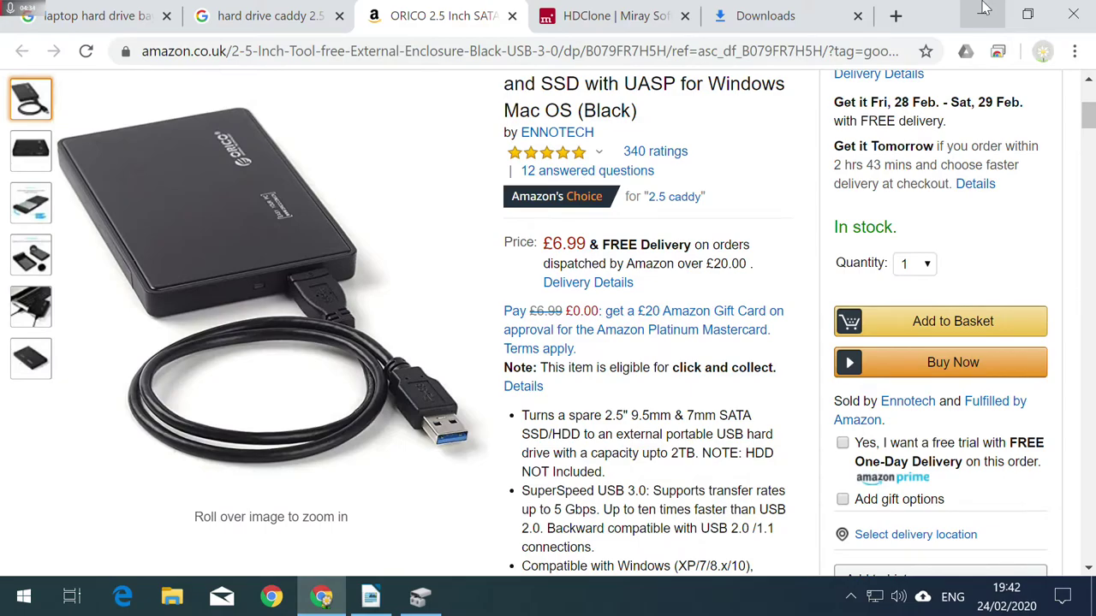
{"action": "left_click", "coordinate": [578, 26]}
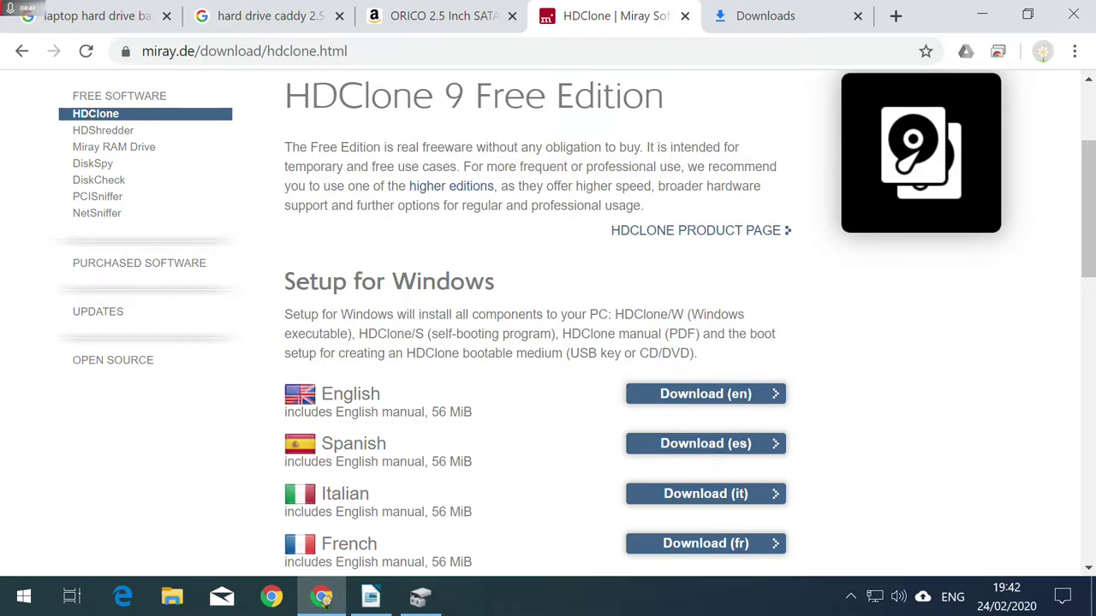
{"action": "left_click", "coordinate": [895, 17]}
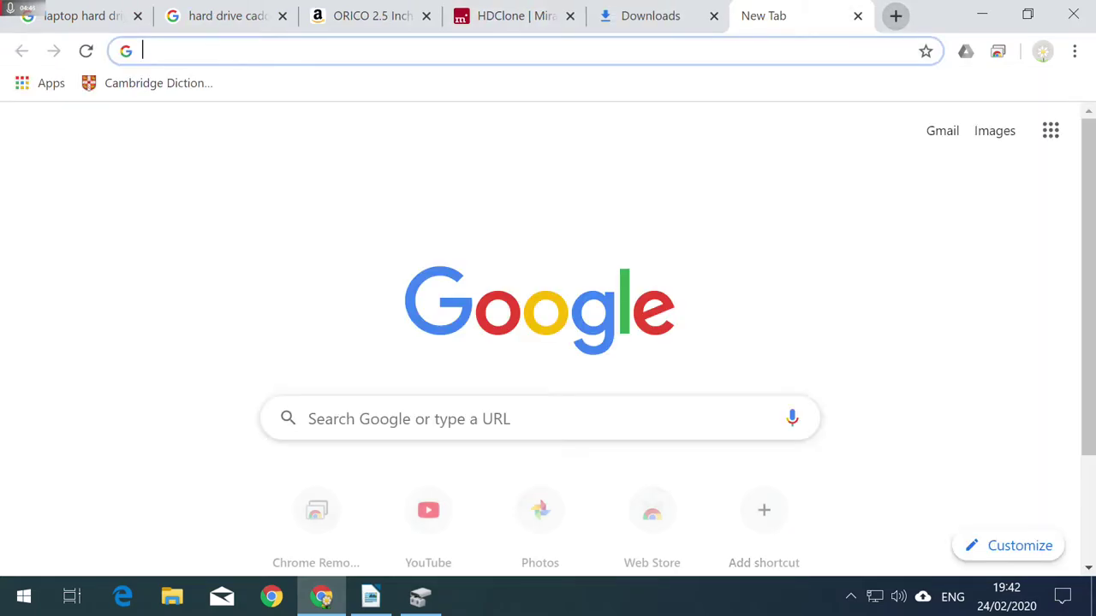
{"action": "type", "text": "vir"}
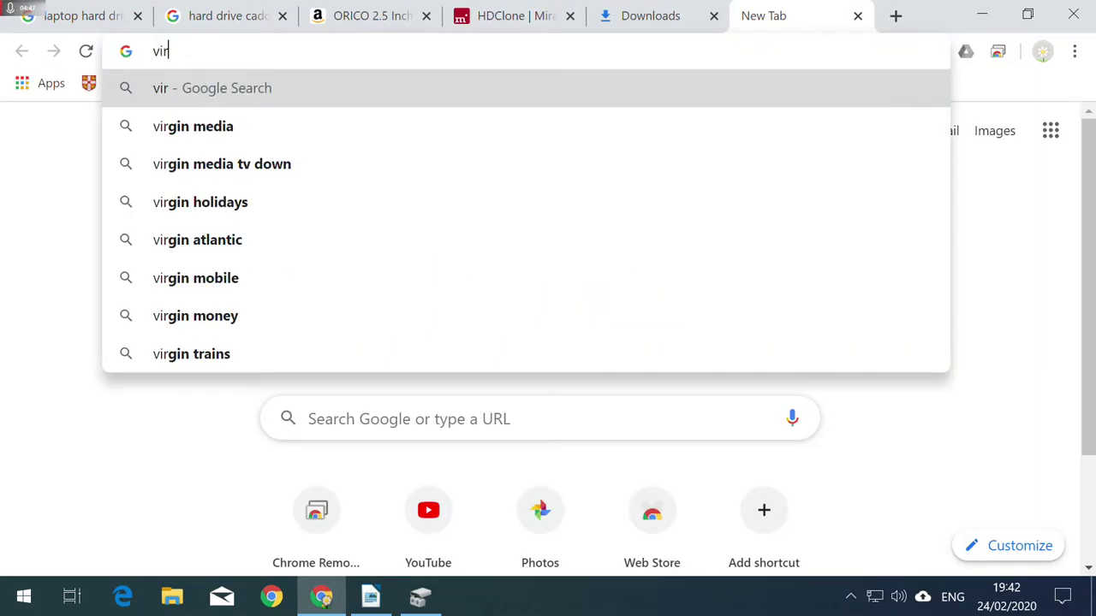
{"action": "type", "text": "us"}
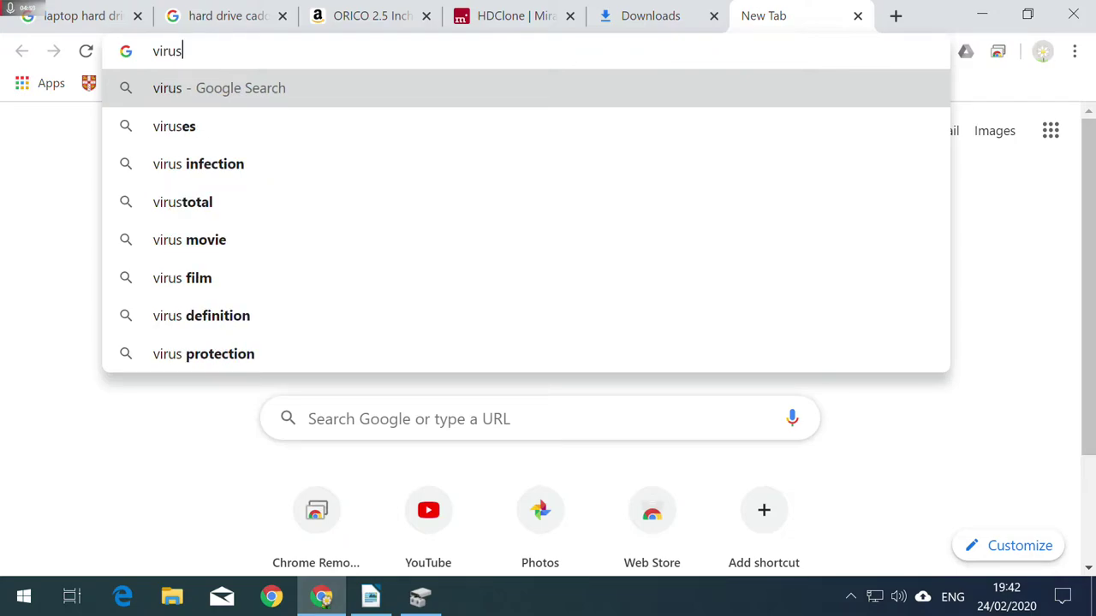
{"action": "type", "text": "total"}
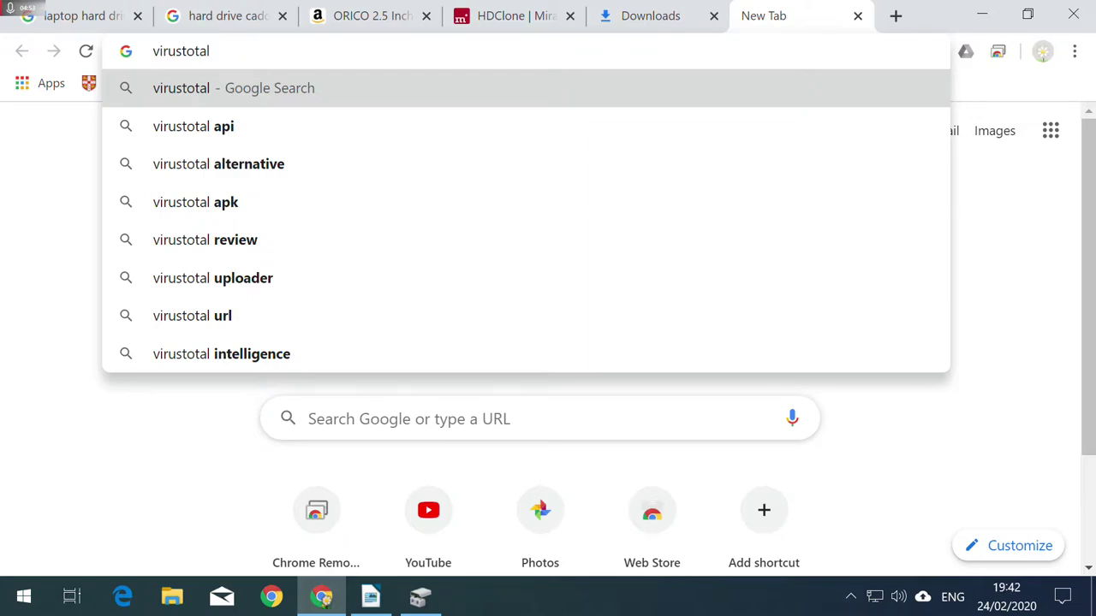
{"action": "key", "text": "ctrl+Return"}
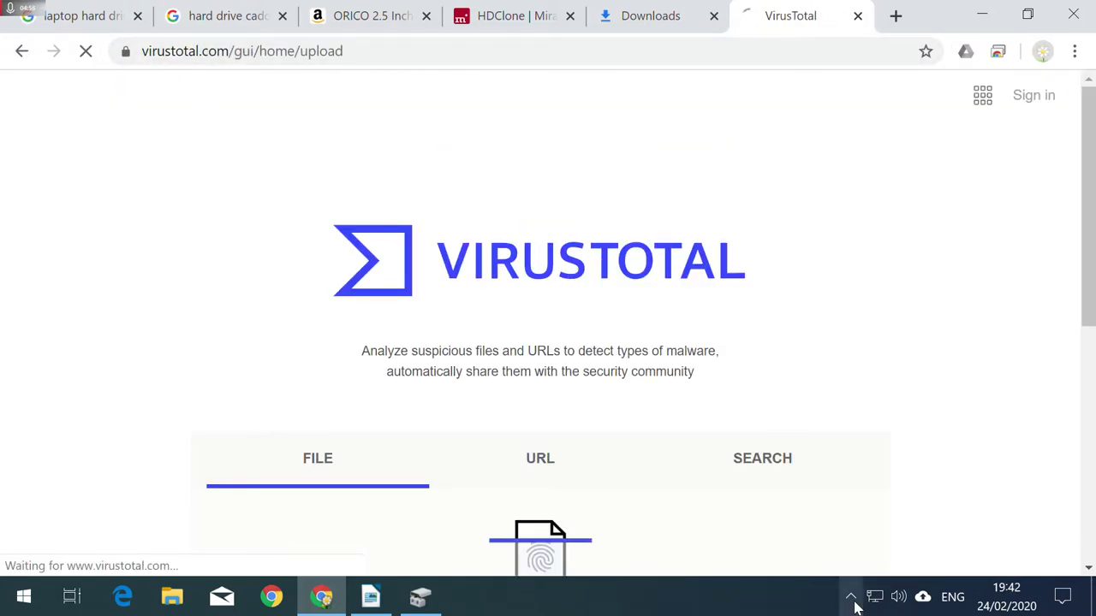
Open Norton Security from the hidden background programs to check its protection status, and minimize it
{"action": "left_click", "coordinate": [852, 600]}
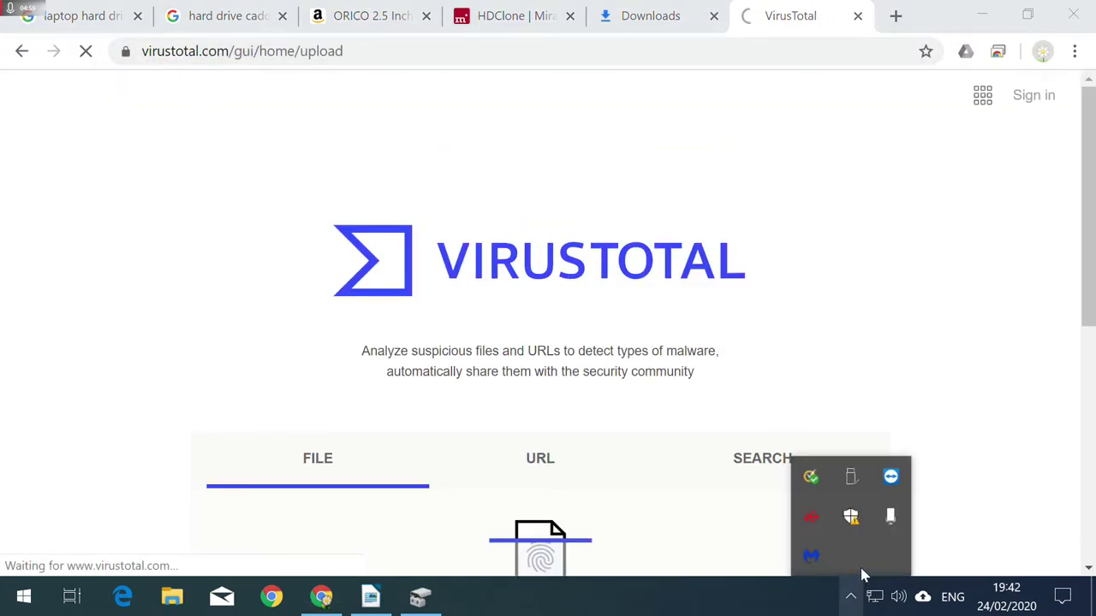
{"action": "double_click", "coordinate": [810, 478]}
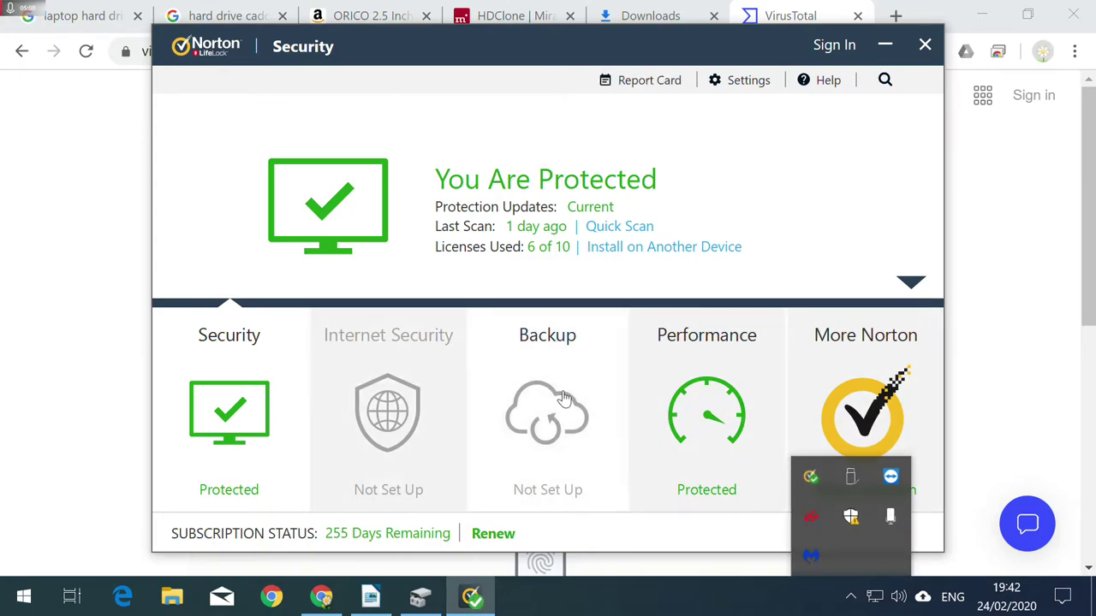
{"action": "left_click", "coordinate": [883, 46]}
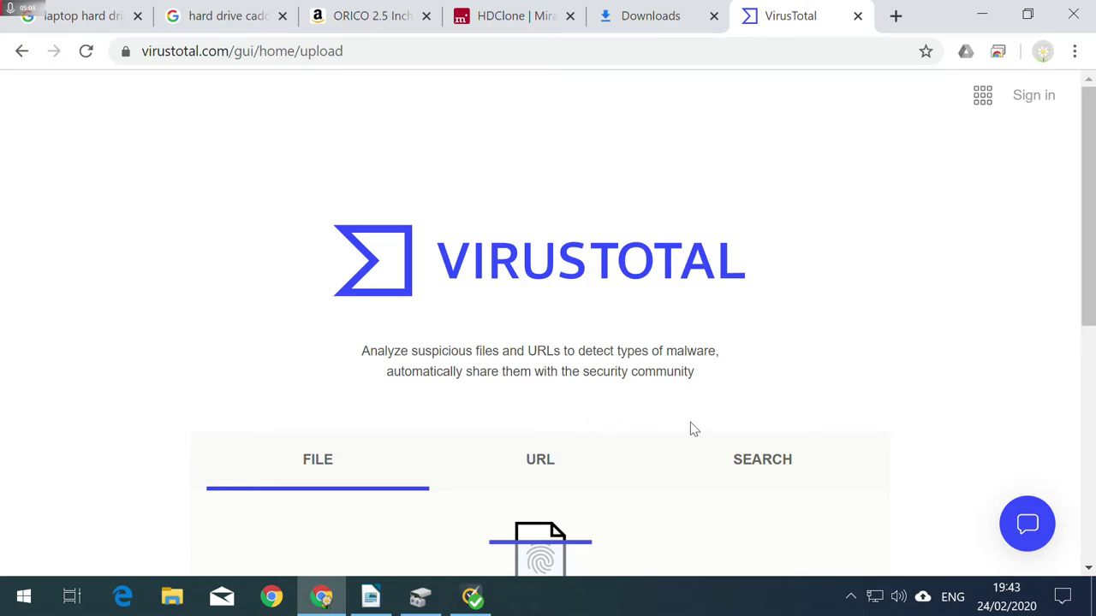
Submit HDClone.9.FE.en.Setup from the Downloads folder to VirusTotal for a malware scan
{"action": "scroll", "coordinate": [690, 422], "scroll_direction": "down", "scroll_amount": 2}
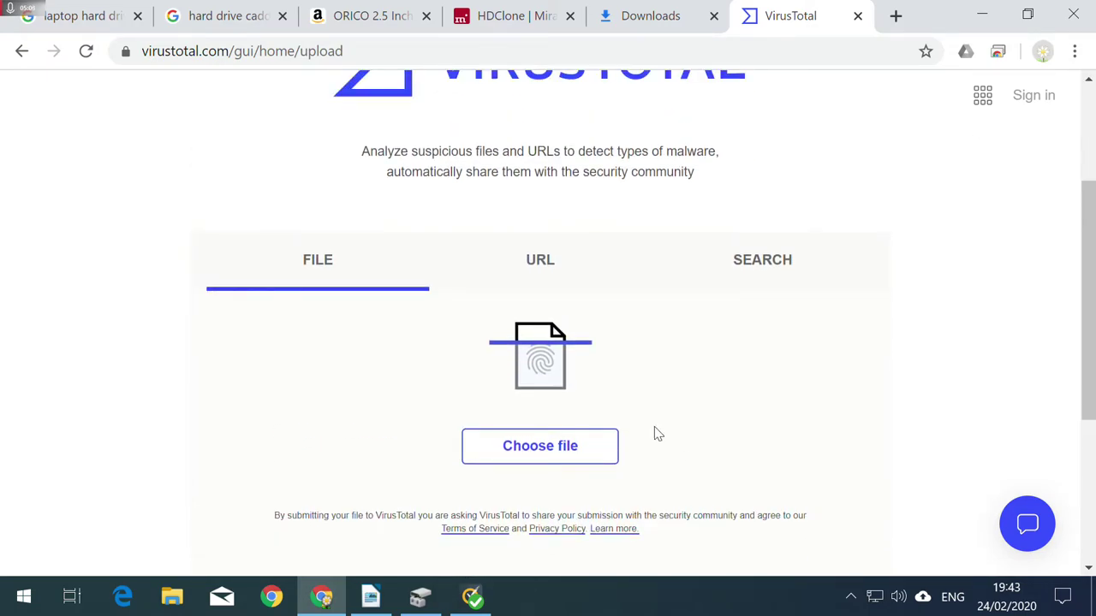
{"action": "left_click", "coordinate": [561, 451]}
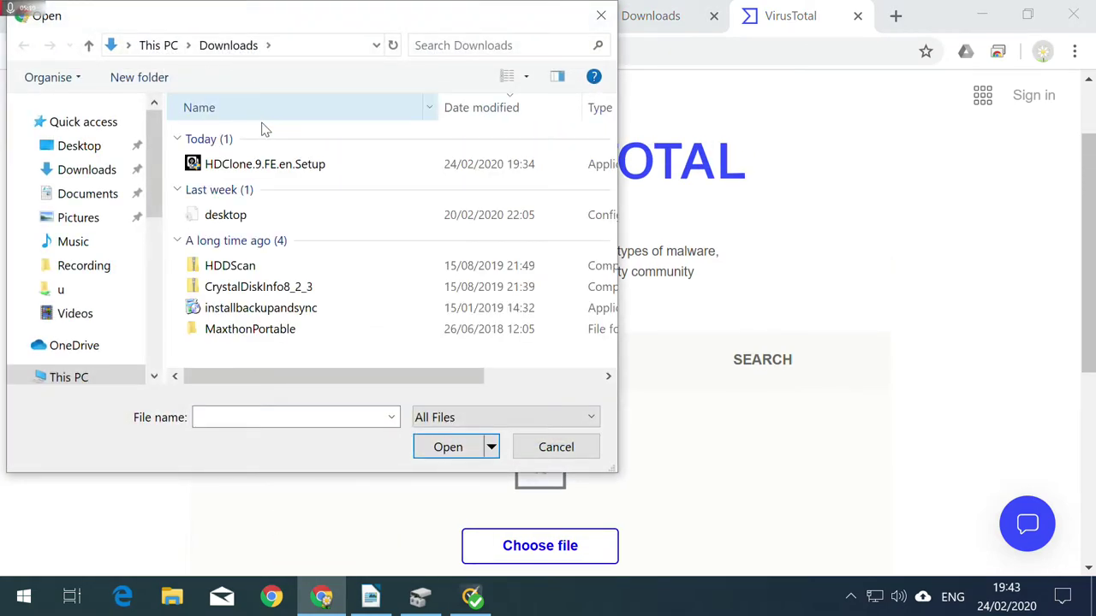
{"action": "left_click", "coordinate": [328, 165]}
{"action": "double_click", "coordinate": [351, 166]}
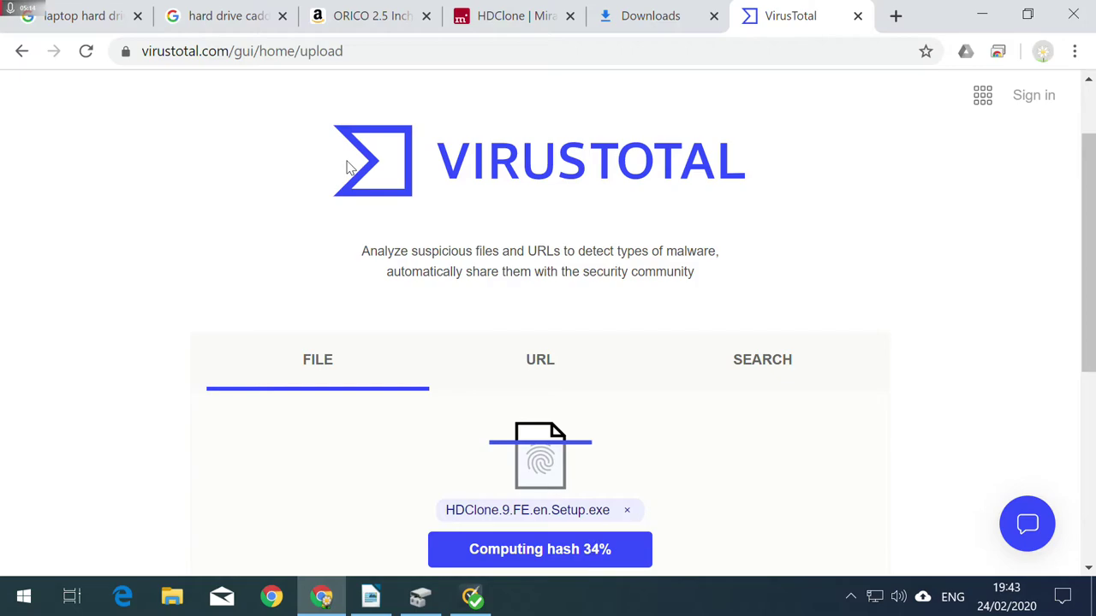
{"action": "scroll", "coordinate": [536, 468], "scroll_direction": "up", "scroll_amount": 1}
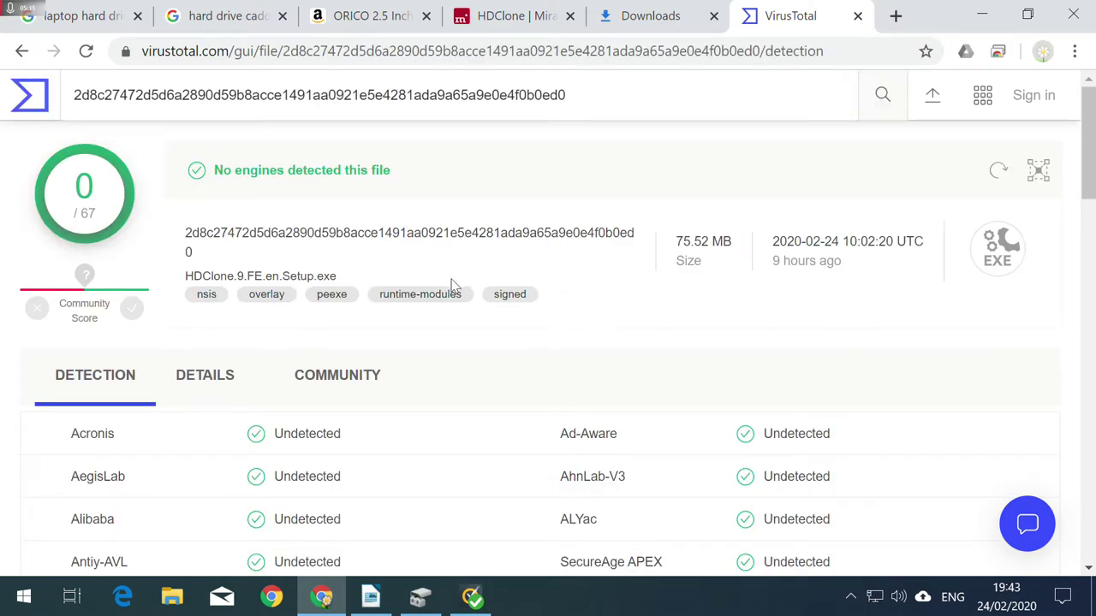
Review the VirusTotal detection results listed for HDClone.9.FE.en.Setup.exe
{"action": "scroll", "coordinate": [397, 480], "scroll_direction": "down", "scroll_amount": 1}
{"action": "scroll", "coordinate": [485, 445], "scroll_direction": "up", "scroll_amount": 1}
{"action": "scroll", "coordinate": [484, 445], "scroll_direction": "down", "scroll_amount": 5}
{"action": "scroll", "coordinate": [485, 445], "scroll_direction": "up", "scroll_amount": 5}
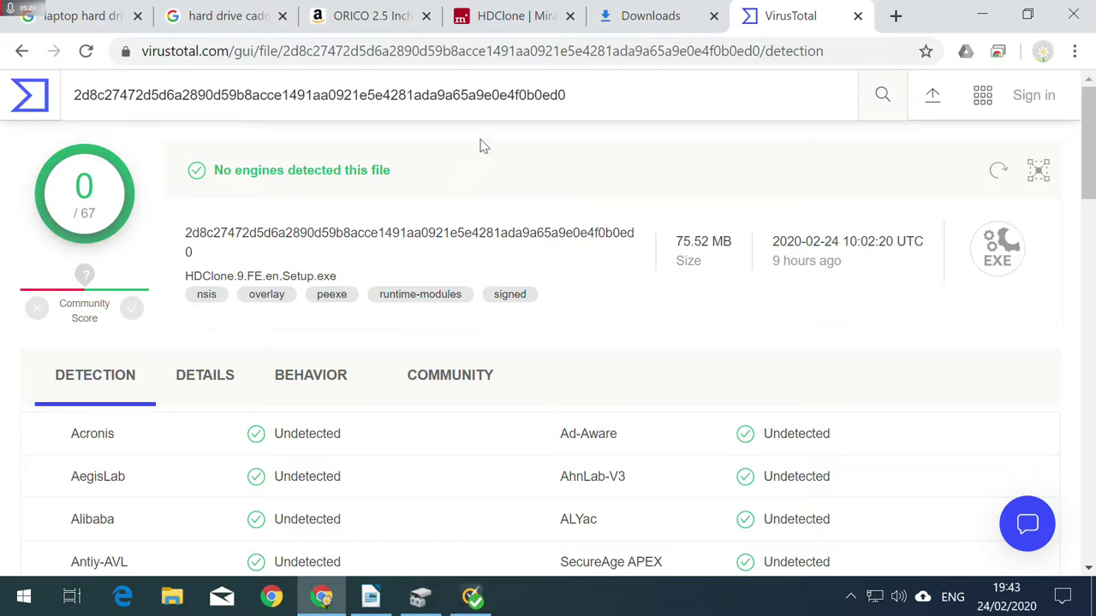
Run the downloaded HDClone setup and start a Custom installation for anyone using this computer, keeping the default components and destination folder
{"action": "left_click", "coordinate": [629, 19]}
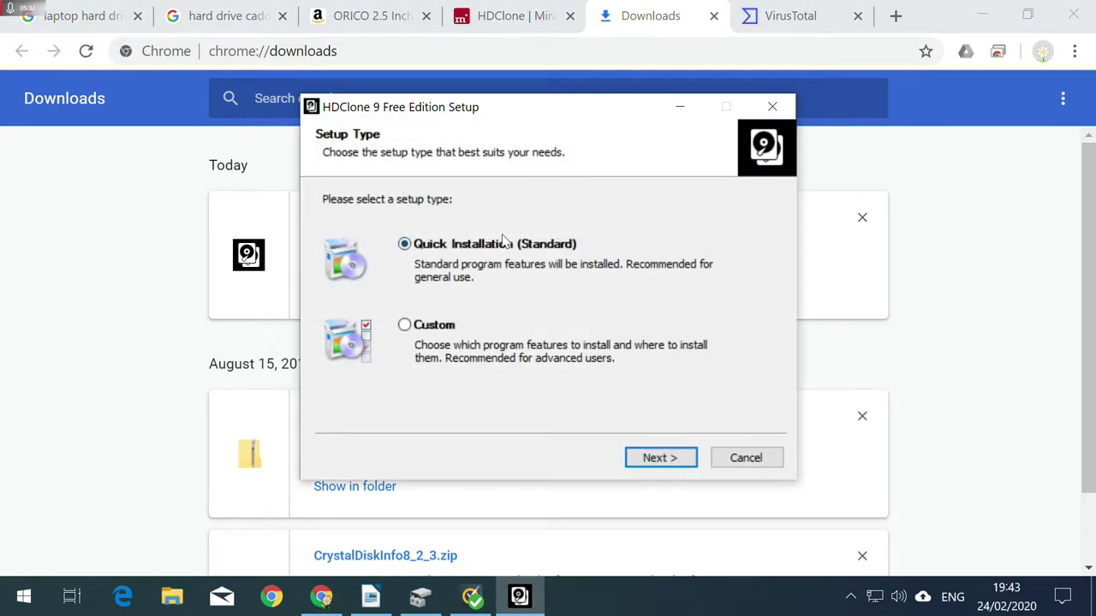
{"action": "left_click", "coordinate": [404, 325]}
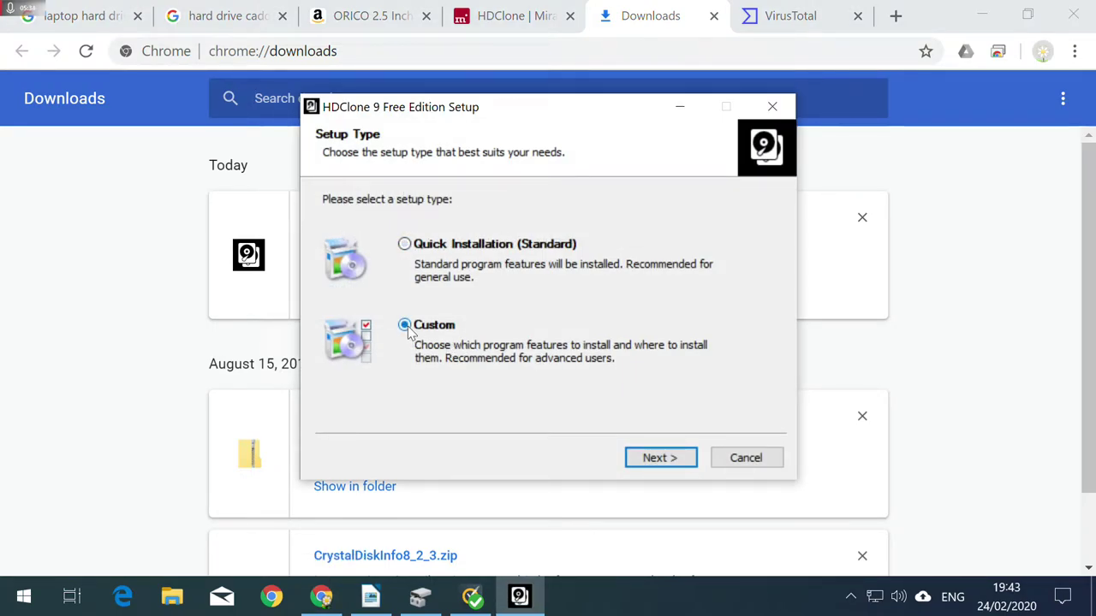
{"action": "left_click", "coordinate": [676, 467]}
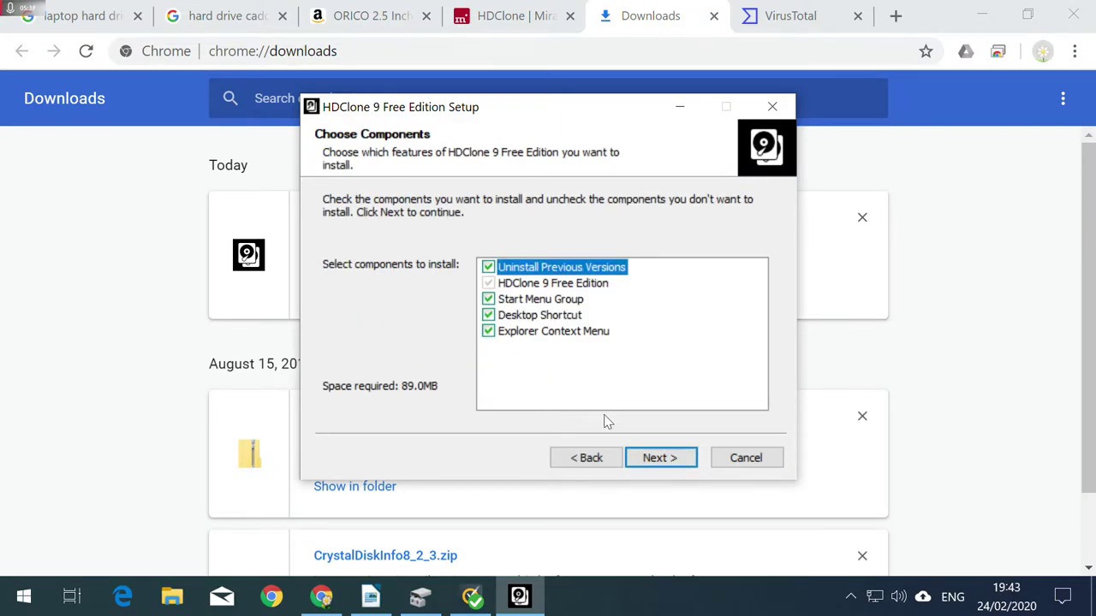
{"action": "left_click", "coordinate": [661, 462]}
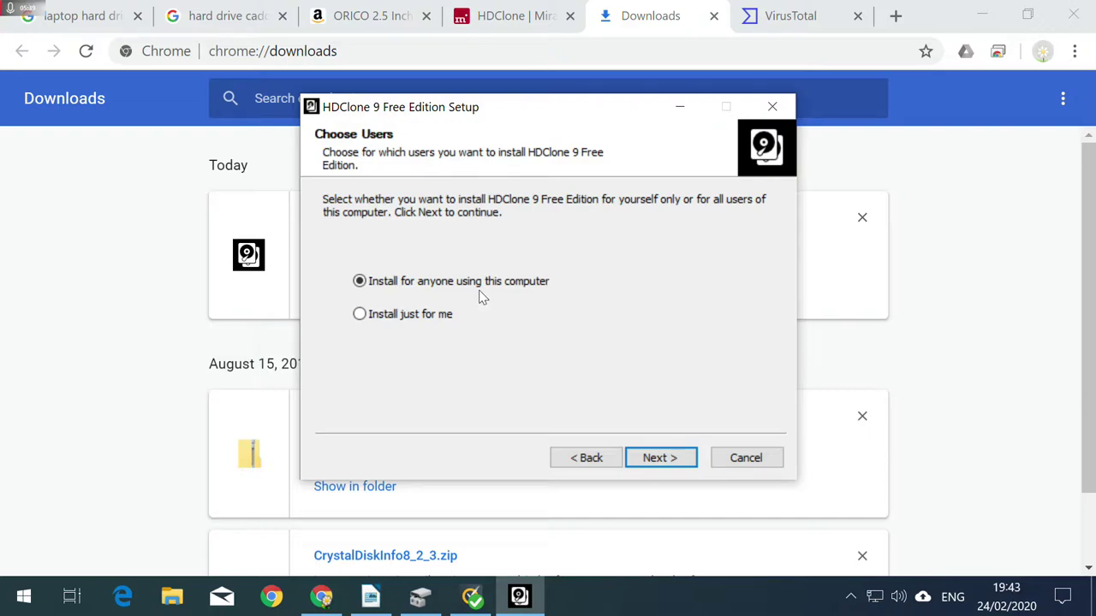
{"action": "left_click", "coordinate": [673, 461]}
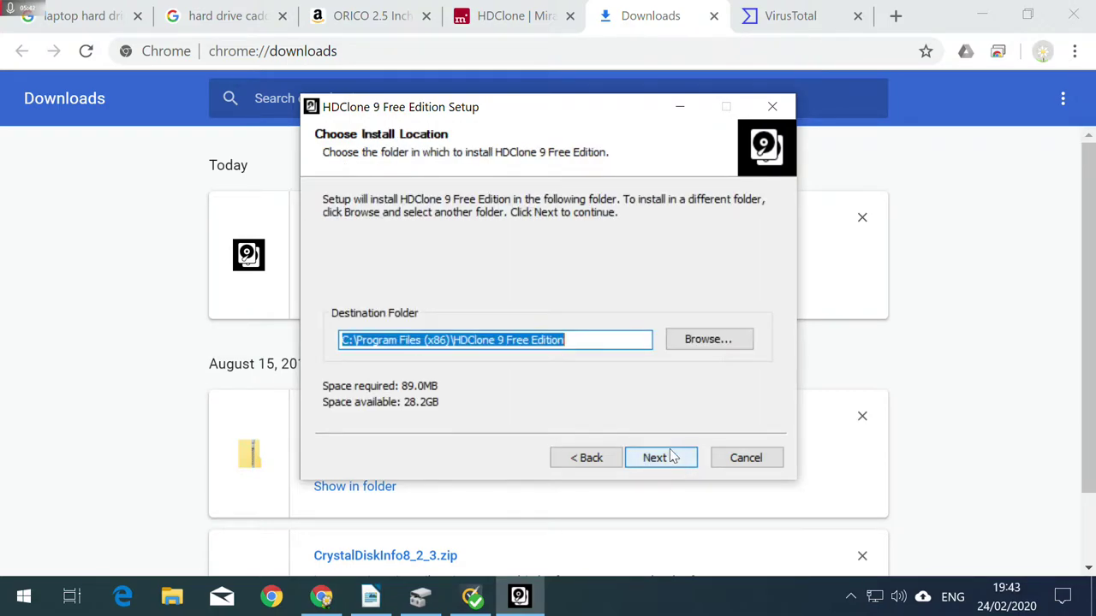
{"action": "left_click", "coordinate": [661, 457]}
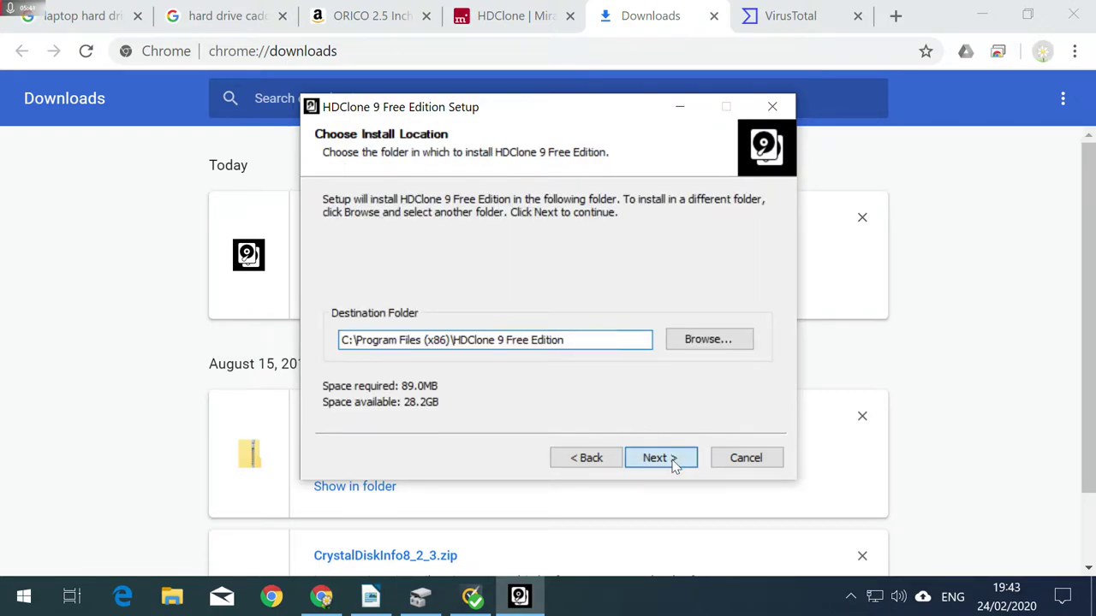
{"action": "left_click", "coordinate": [660, 458]}
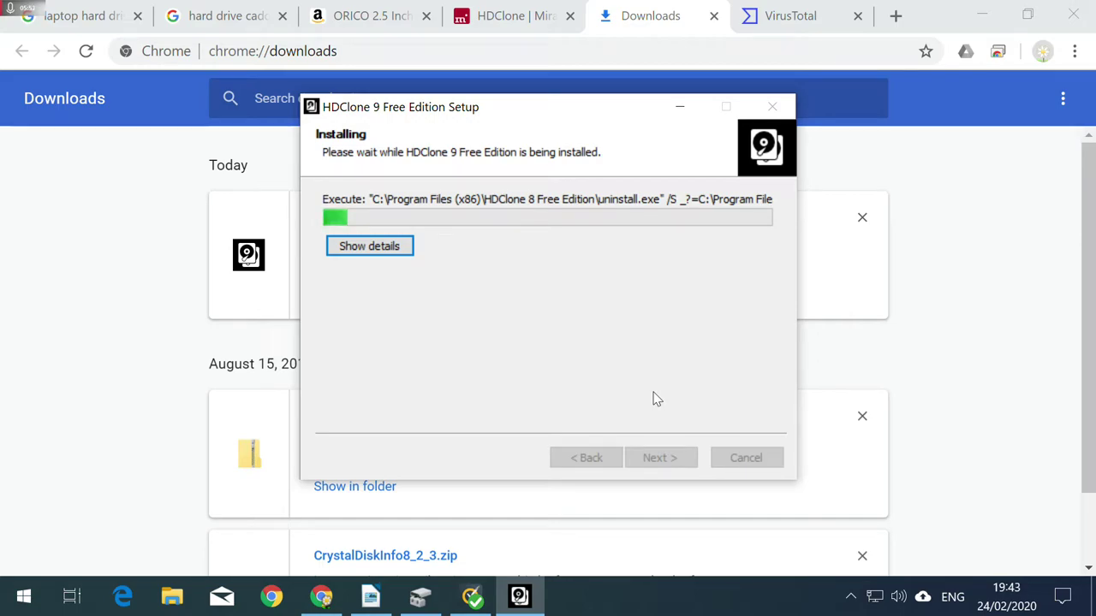
Show the installation details and move the HDClone setup window aside over the browser
{"action": "left_click", "coordinate": [408, 253]}
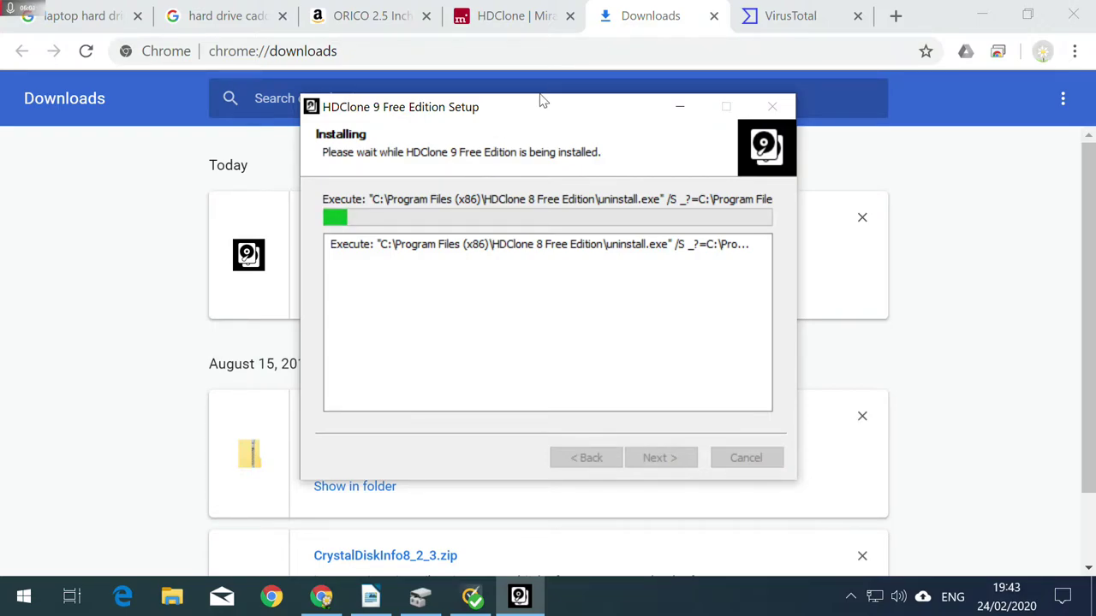
{"action": "left_click_drag", "start_coordinate": [551, 111], "coordinate": [409, 122]}
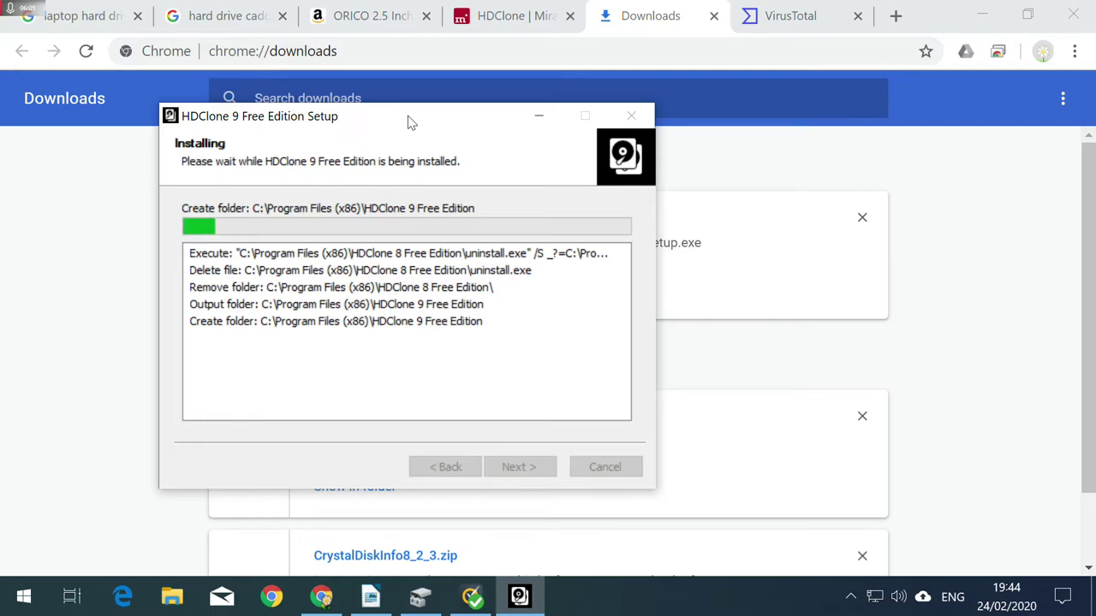
{"action": "left_click_drag", "start_coordinate": [420, 119], "coordinate": [414, 139]}
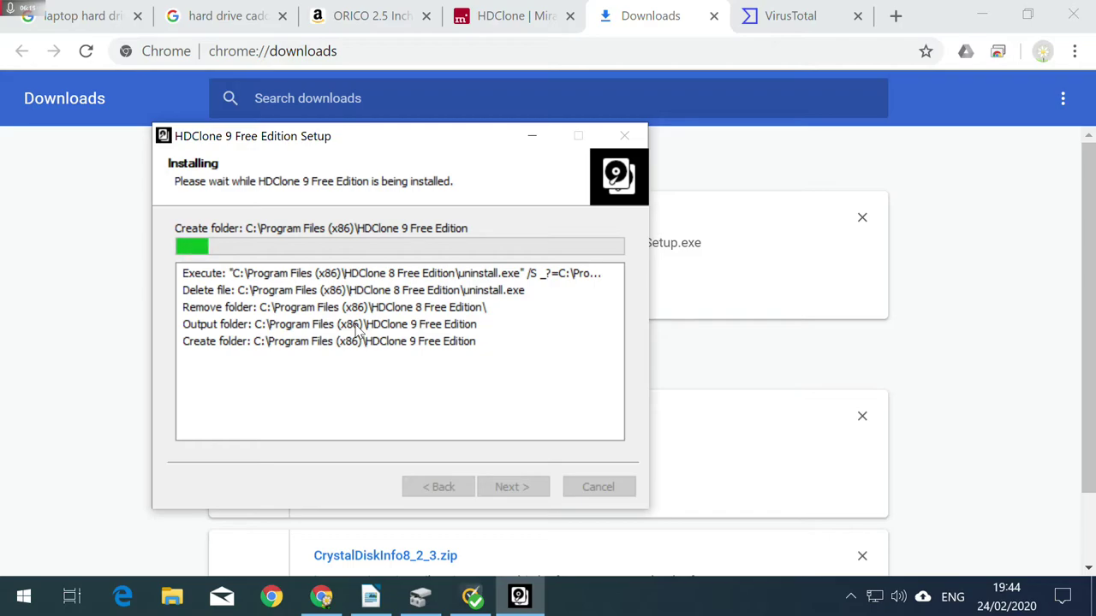
Switch to Disk Management to check Disk 0, and return to the HDClone installer to check its progress
{"action": "left_click", "coordinate": [432, 600]}
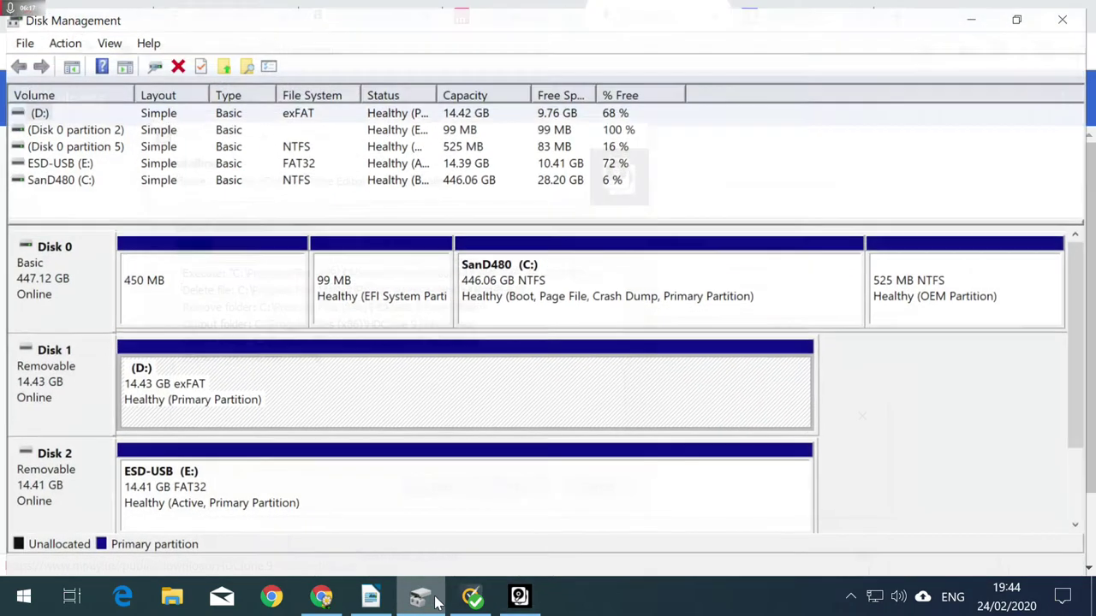
{"action": "left_click", "coordinate": [93, 298]}
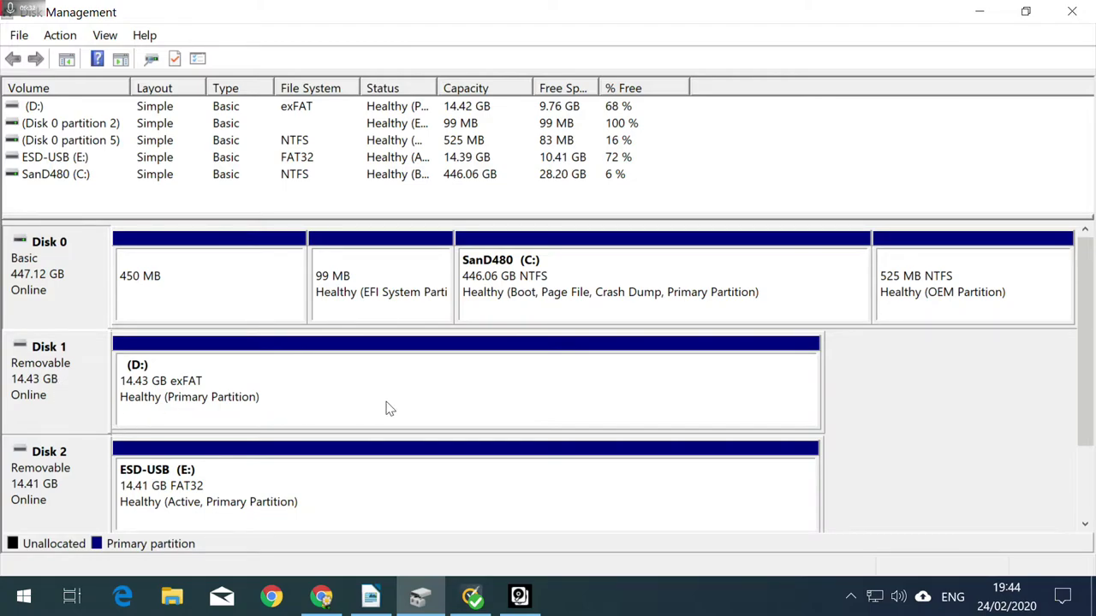
{"action": "left_click", "coordinate": [518, 591]}
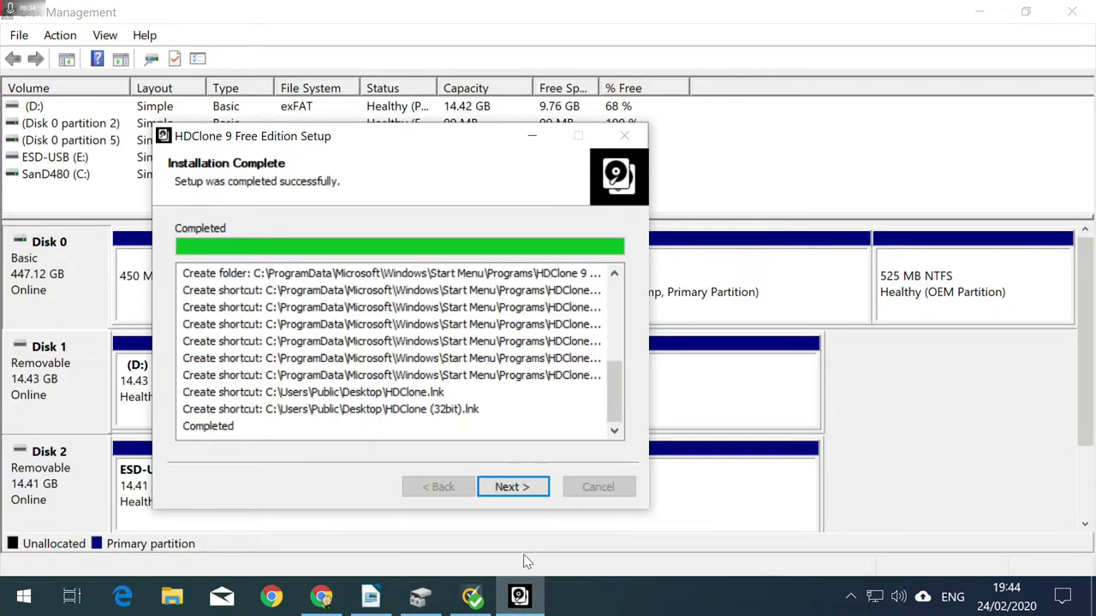
Examine each partition of Disk 0 in Disk Management: 450 MB, 99 MB EFI, SanD480 (C:) and the 525 MB OEM partition
{"action": "left_click", "coordinate": [60, 310]}
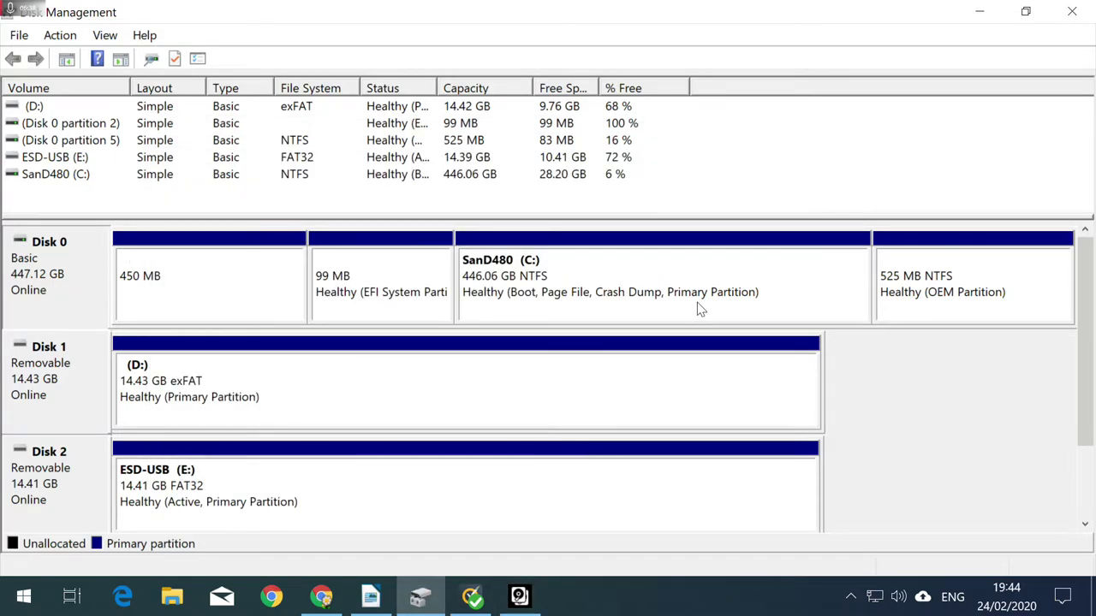
{"action": "left_click", "coordinate": [277, 296]}
{"action": "left_click", "coordinate": [362, 291]}
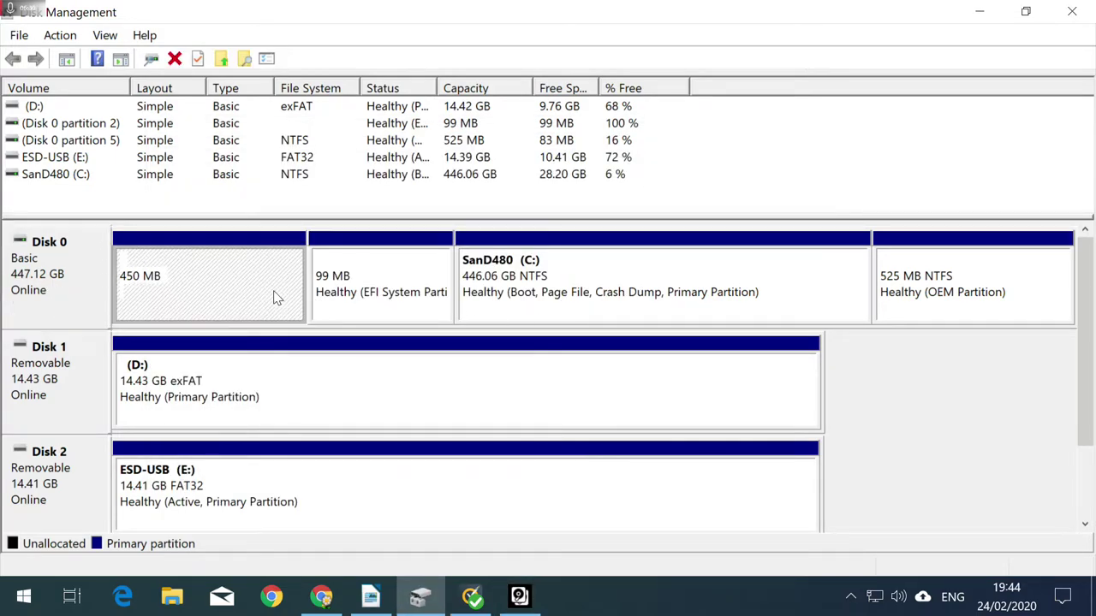
{"action": "left_click", "coordinate": [543, 298]}
{"action": "left_click", "coordinate": [884, 296]}
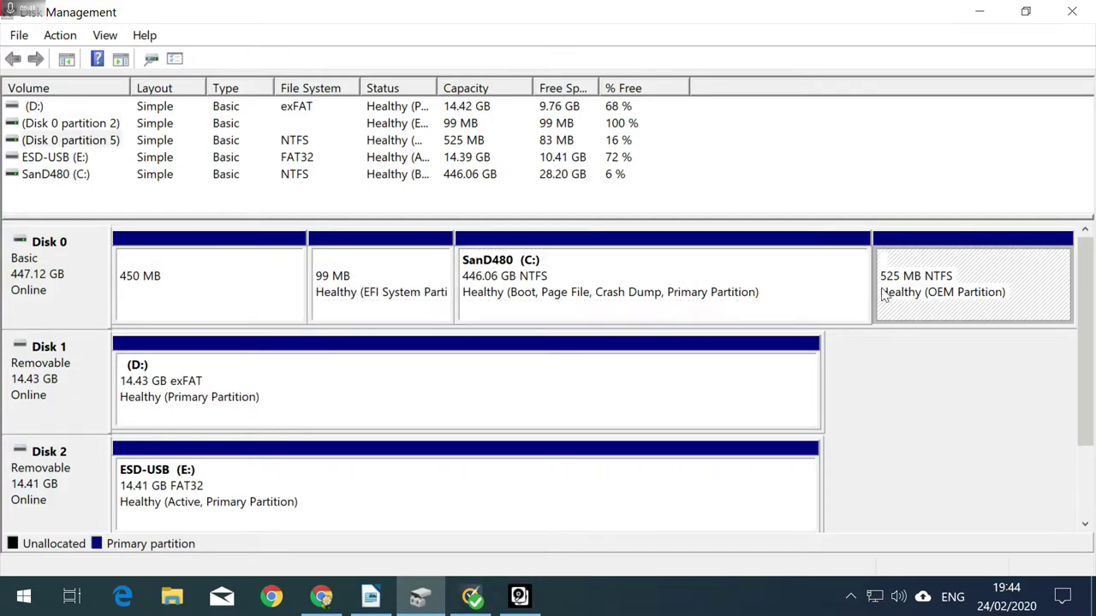
{"action": "left_click", "coordinate": [370, 297]}
{"action": "left_click", "coordinate": [270, 285]}
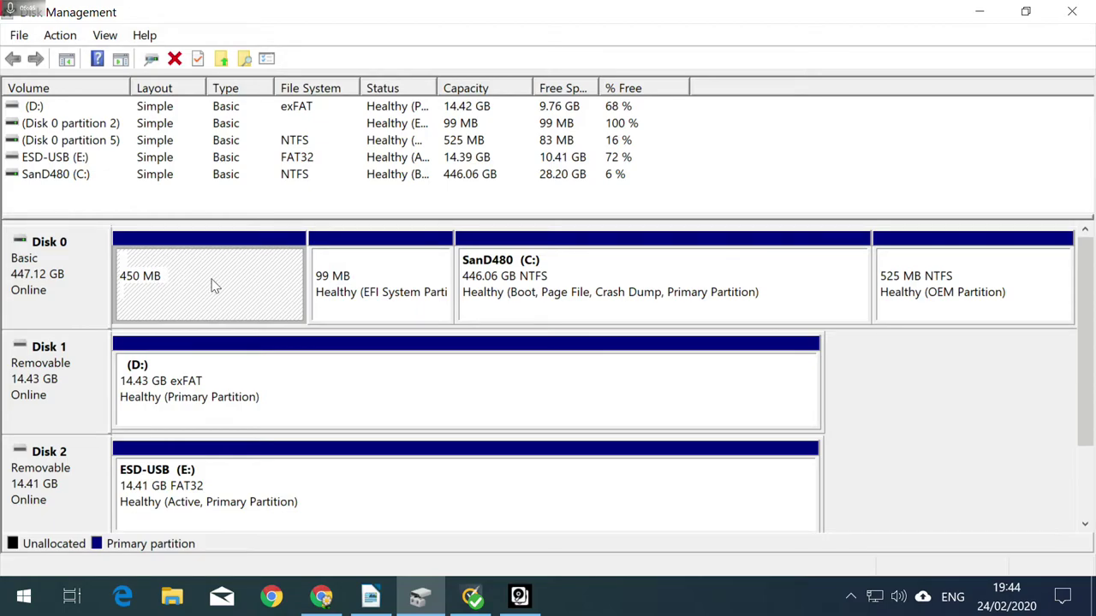
{"action": "left_click", "coordinate": [366, 297]}
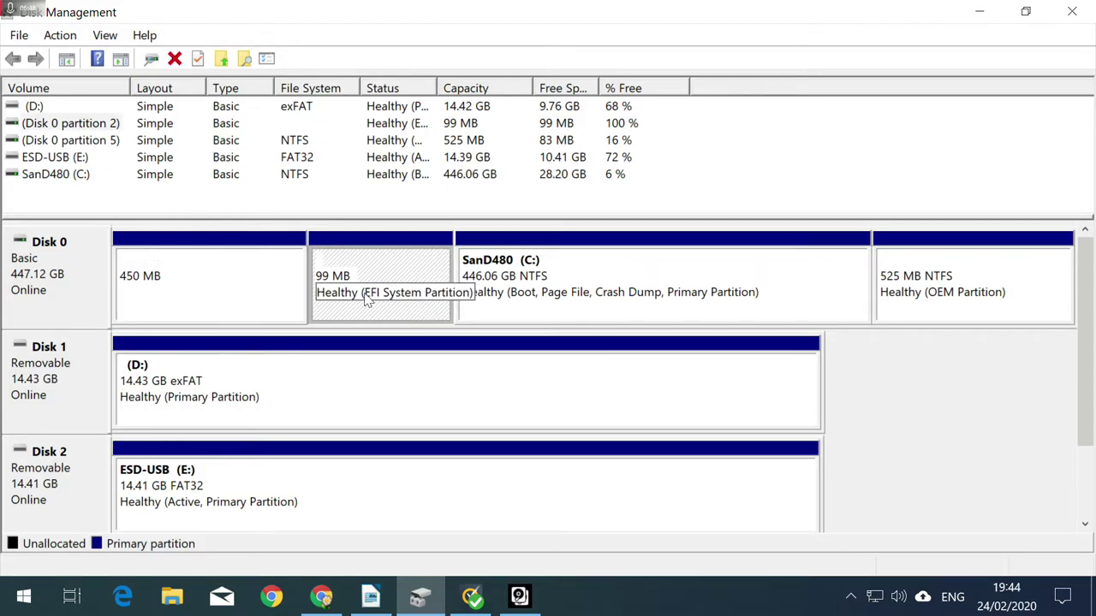
{"action": "left_click", "coordinate": [534, 281]}
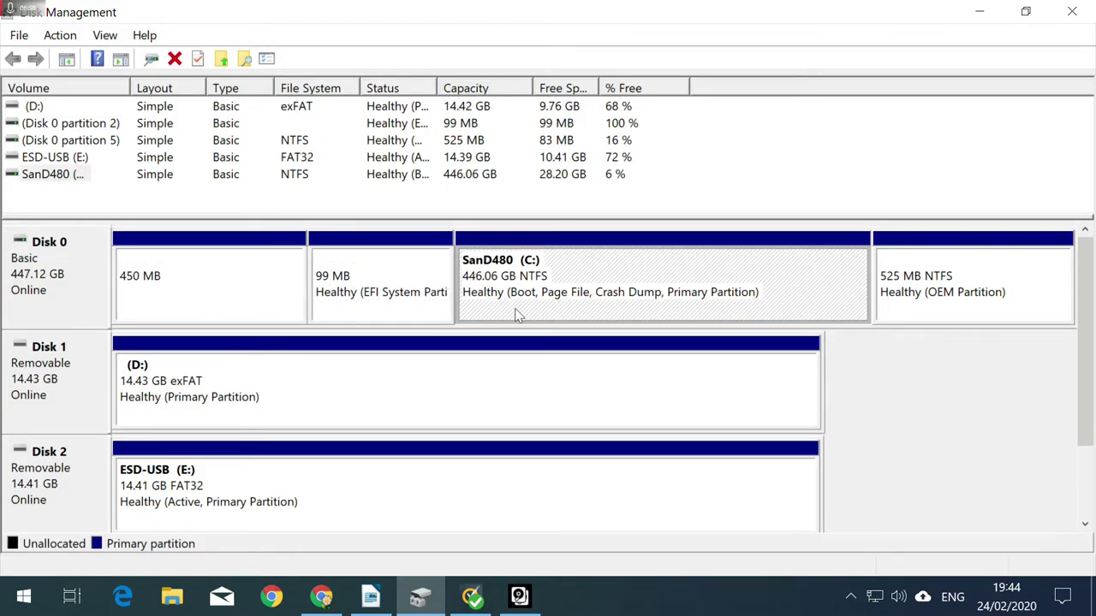
{"action": "left_click", "coordinate": [39, 275]}
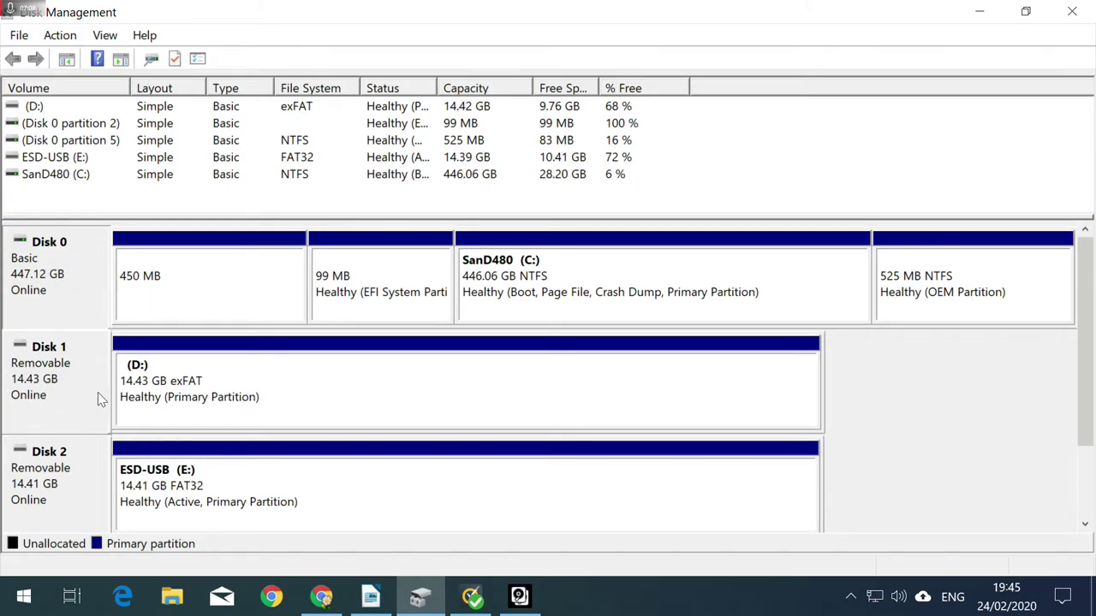
Finish the HDClone 9 Free Edition setup with the option to run the program enabled
{"action": "left_click", "coordinate": [520, 596]}
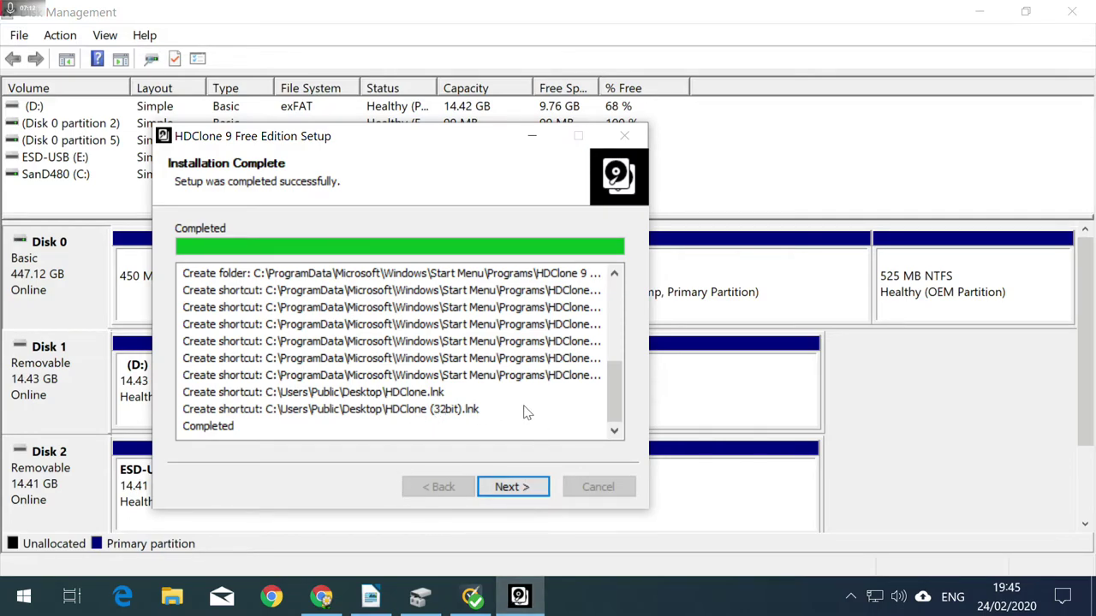
{"action": "left_click", "coordinate": [510, 488]}
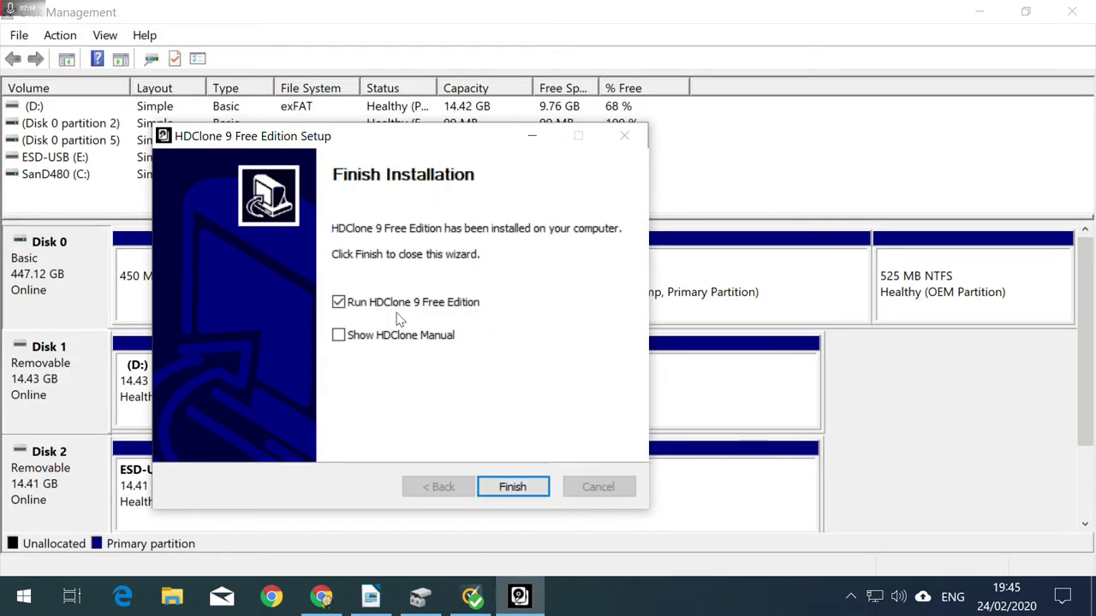
{"action": "left_click", "coordinate": [539, 494]}
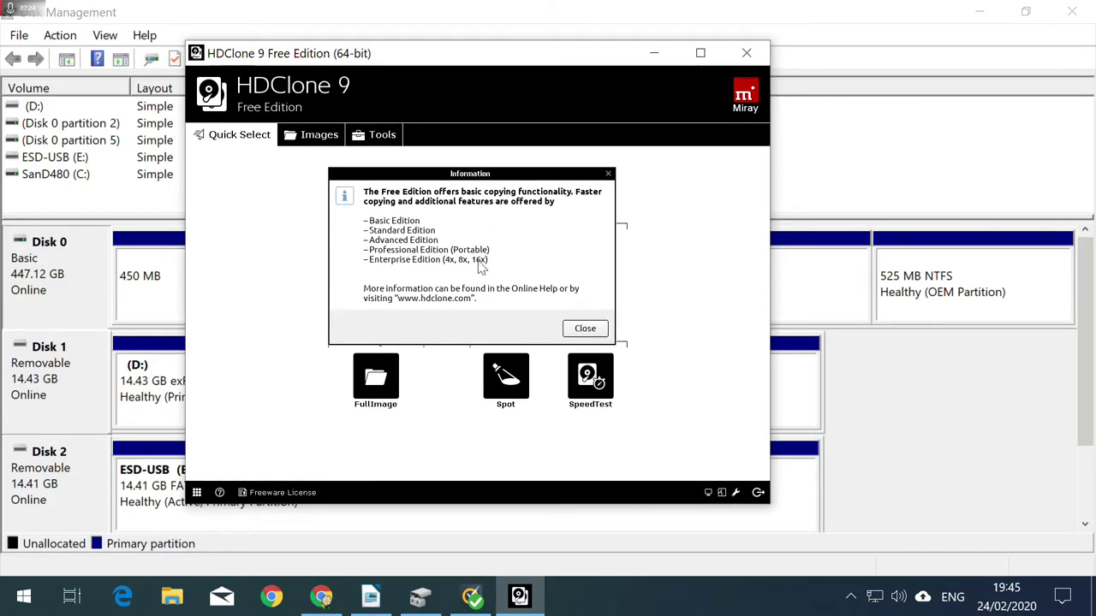
Dismiss the HDClone startup dialogs without creating bootable media and open the Disk cloning function
{"action": "left_click", "coordinate": [577, 333]}
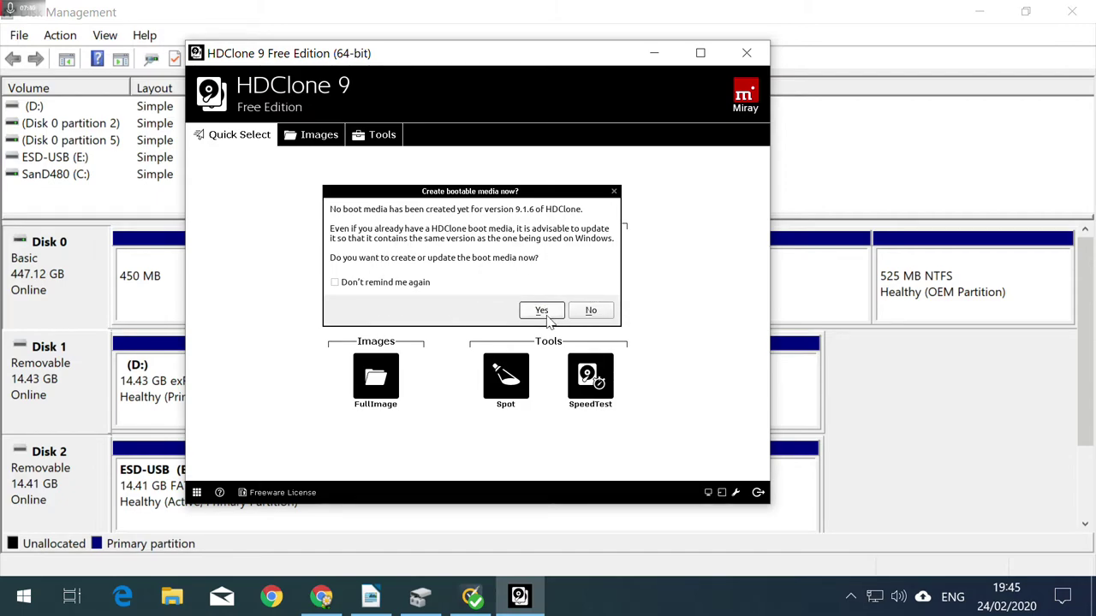
{"action": "left_click", "coordinate": [588, 314]}
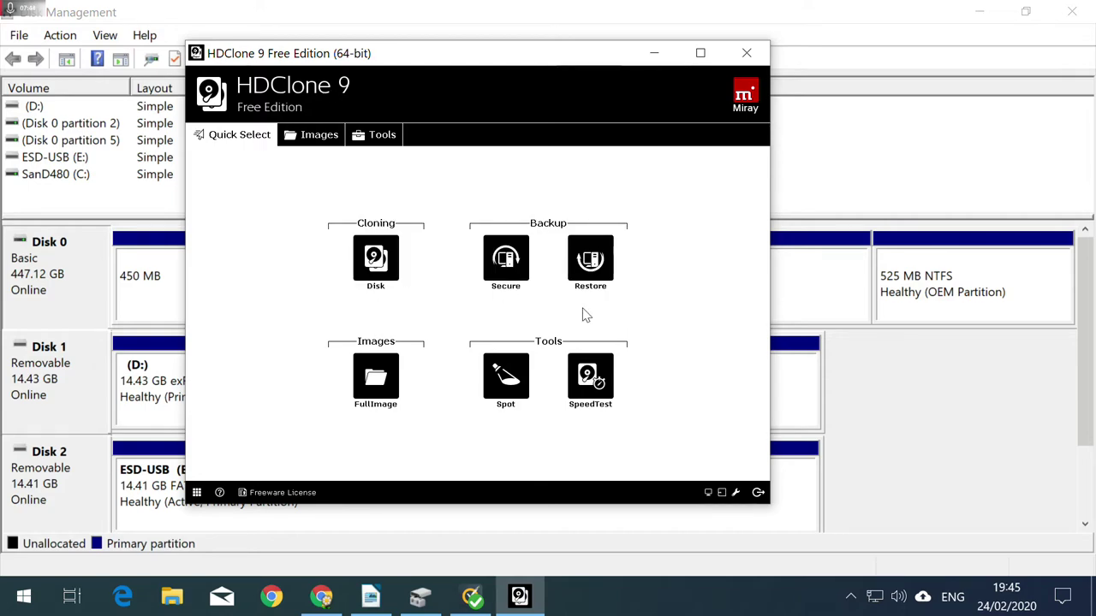
{"action": "left_click", "coordinate": [377, 261]}
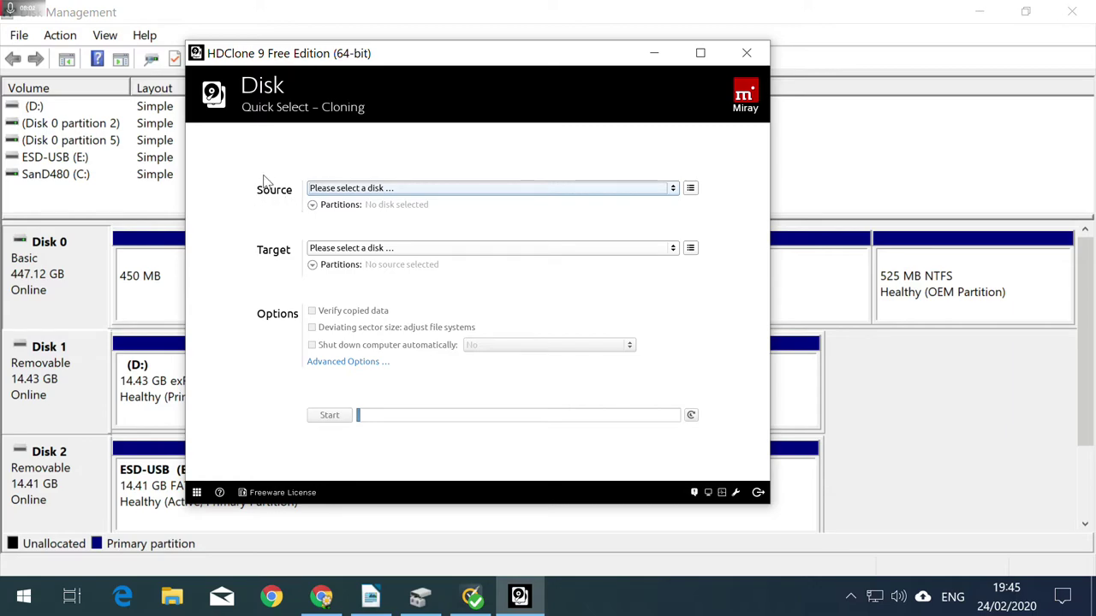
Choose SanDisk Ultra II 480GB (C:) as the cloning source and Kingston DataTraveler 3.0 (D:) as the target
{"action": "left_click", "coordinate": [608, 191]}
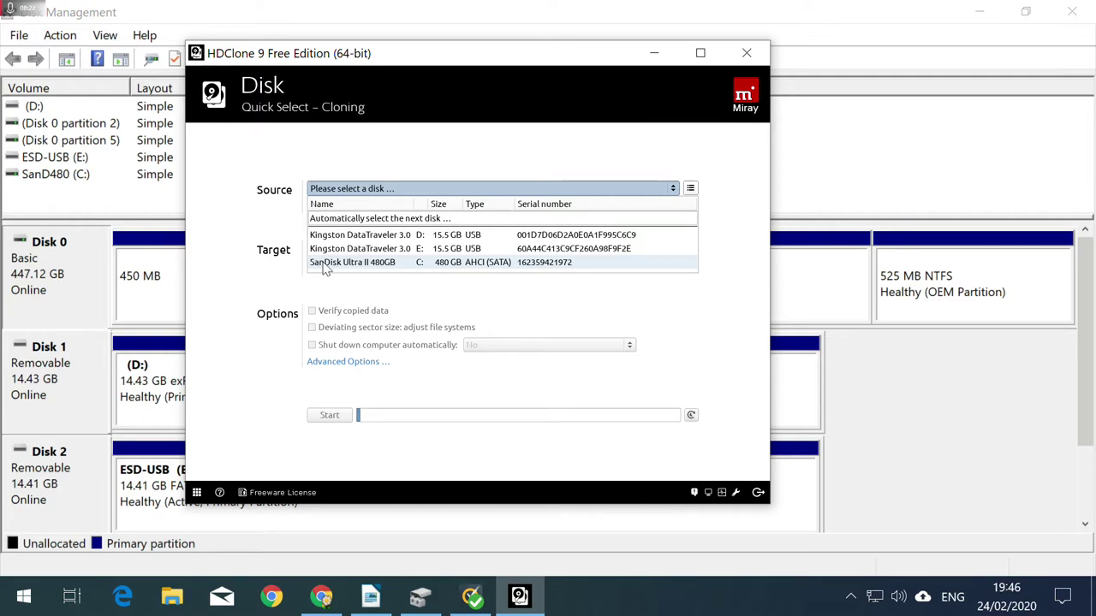
{"action": "left_click", "coordinate": [439, 262]}
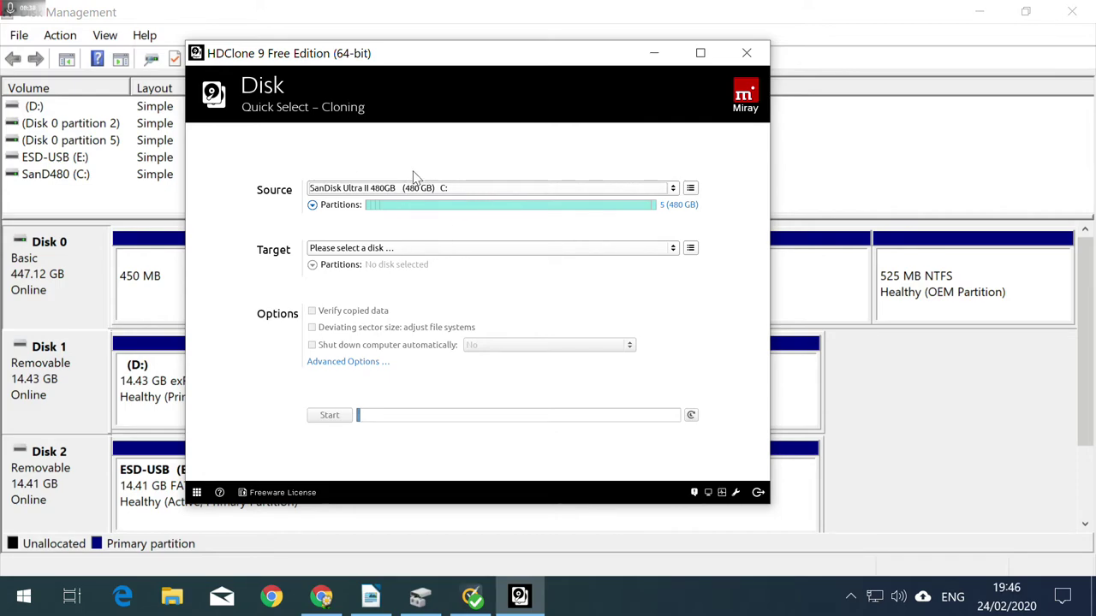
{"action": "left_click", "coordinate": [406, 249]}
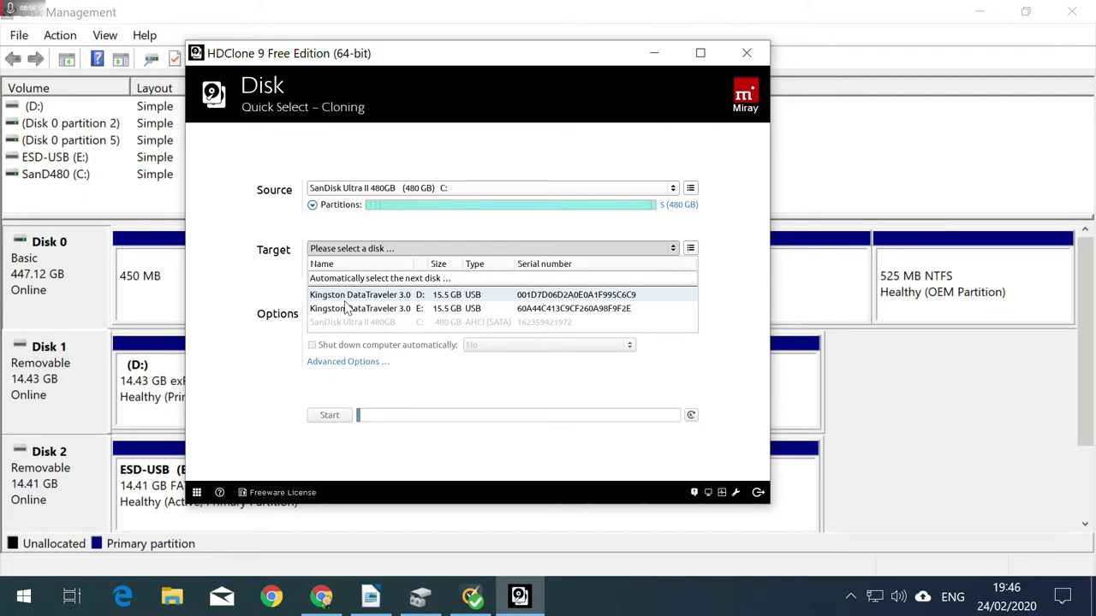
{"action": "left_click", "coordinate": [451, 296]}
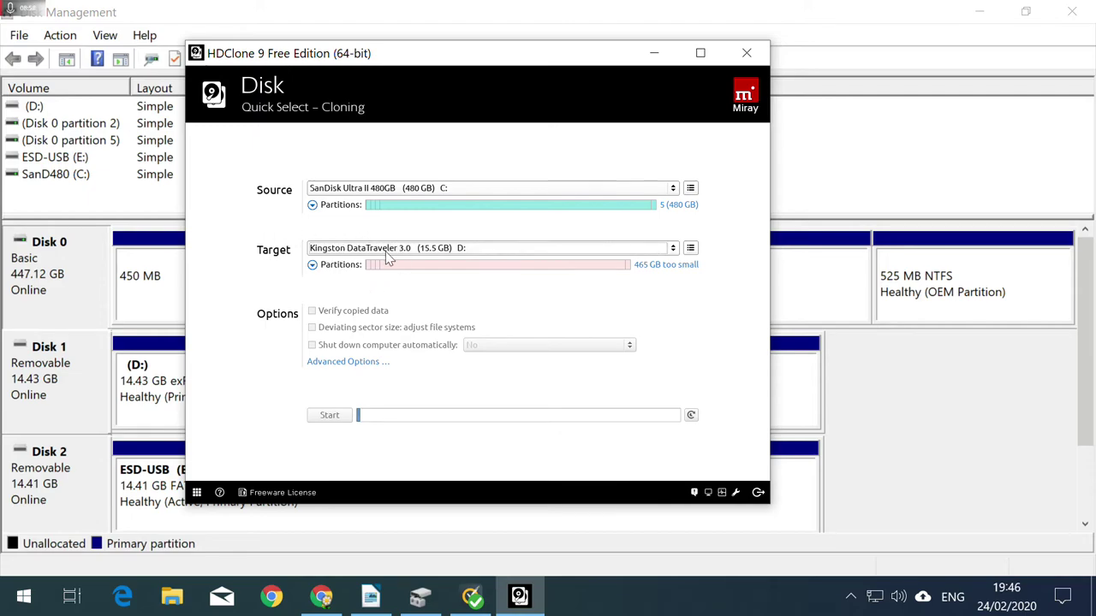
Return to Disk Management, explore the contents of the ESD-USB (E:) partition on Disk 2, and close the folder window
{"action": "mouse_move", "coordinate": [387, 259]}
{"action": "left_click", "coordinate": [642, 189]}
{"action": "left_click", "coordinate": [171, 434]}
{"action": "left_click", "coordinate": [171, 434]}
{"action": "left_click", "coordinate": [264, 496]}
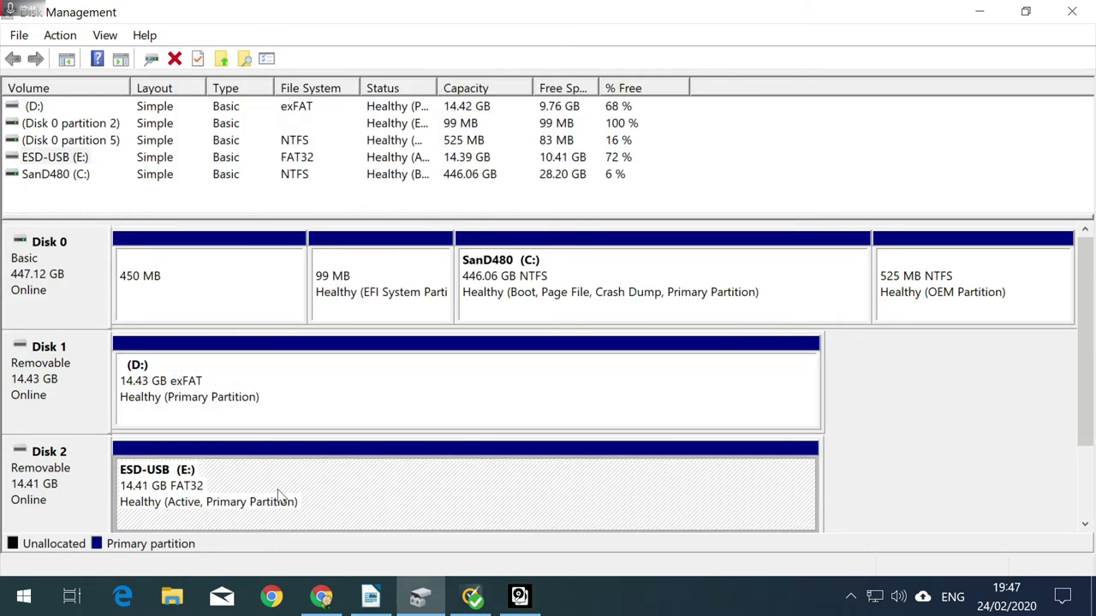
{"action": "right_click", "coordinate": [277, 494]}
{"action": "left_click", "coordinate": [174, 493]}
{"action": "right_click", "coordinate": [232, 487]}
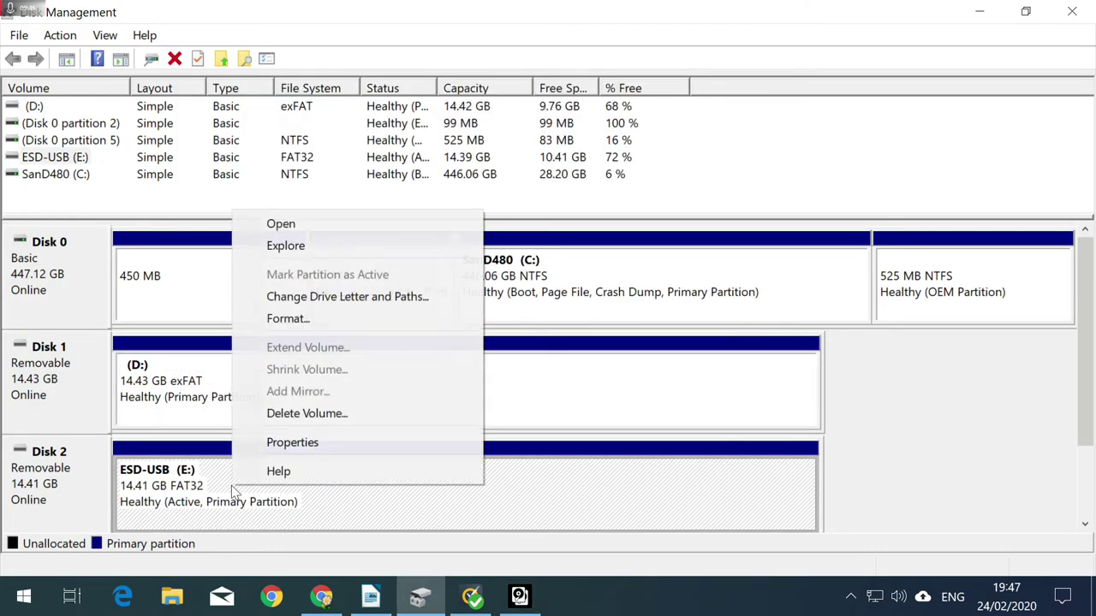
{"action": "left_click", "coordinate": [303, 250]}
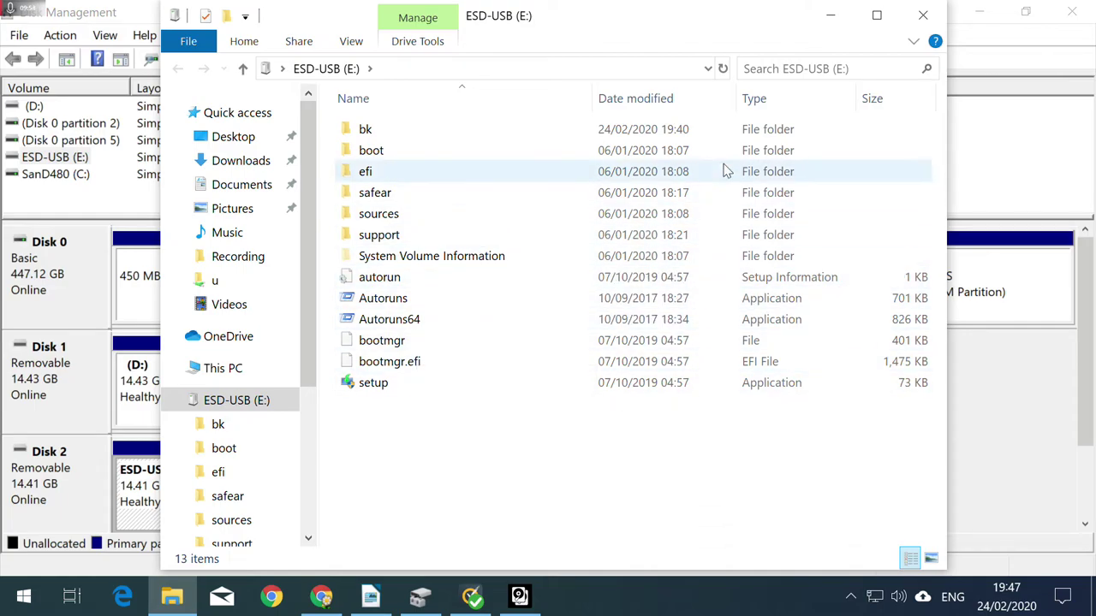
{"action": "left_click", "coordinate": [923, 15]}
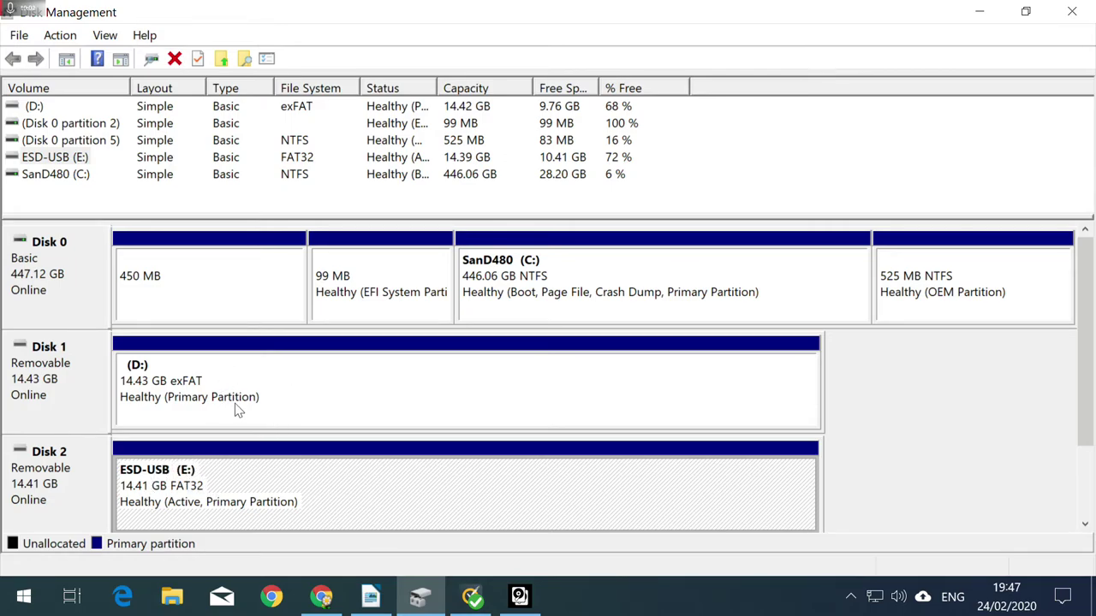
Explore the contents of the (D:) partition on Disk 1, close the folder window, and compare it with the ESD-USB (E:) partition
{"action": "left_click", "coordinate": [268, 397]}
{"action": "right_click", "coordinate": [327, 391]}
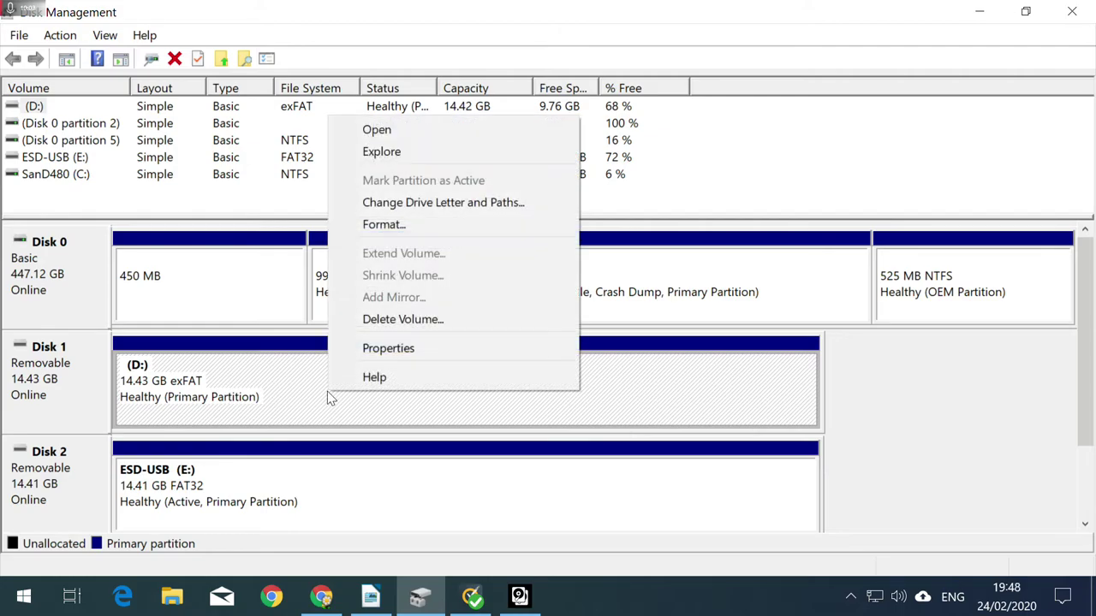
{"action": "left_click", "coordinate": [456, 158]}
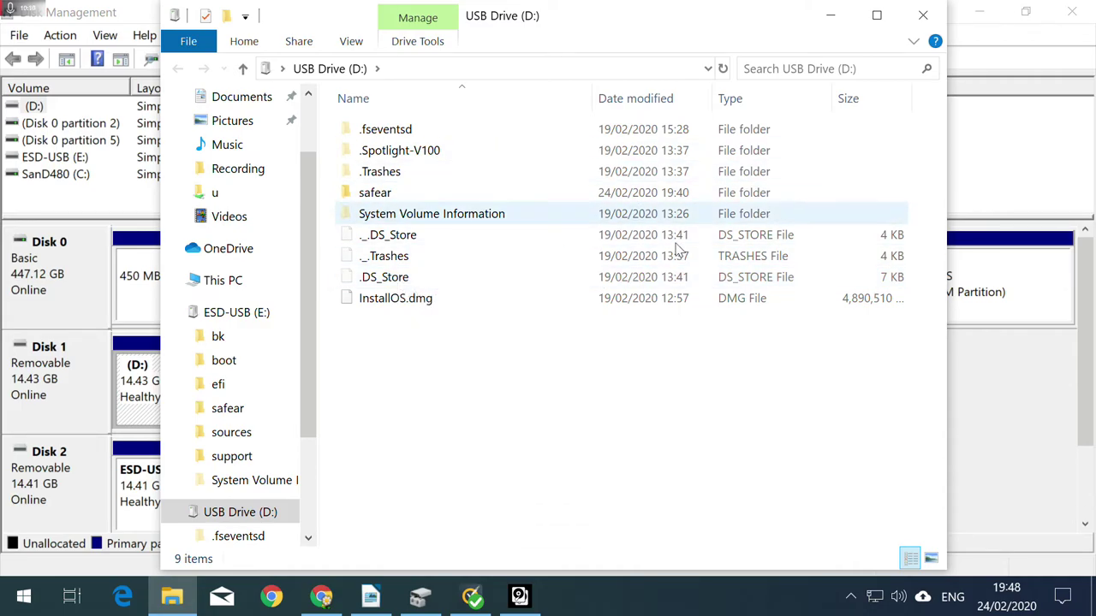
{"action": "left_click", "coordinate": [922, 15]}
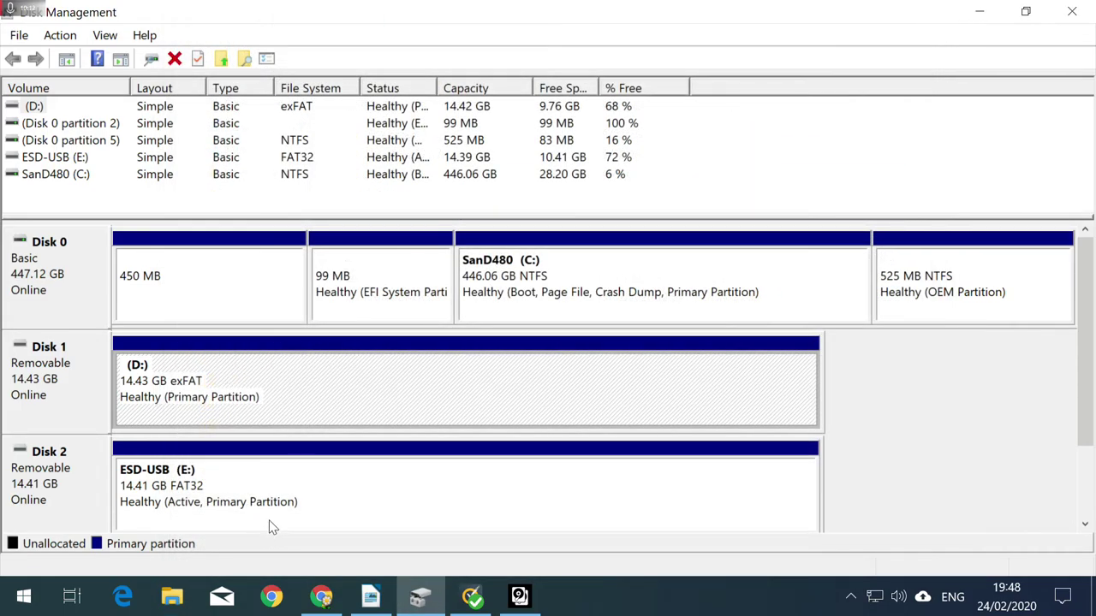
{"action": "left_click", "coordinate": [276, 495]}
{"action": "left_click", "coordinate": [300, 409]}
Switch to HDClone and set Kingston DataTraveler 3.0 (E:) as the cloning source, keeping Kingston DataTraveler 3.0 (D:) as the target
{"action": "left_click", "coordinate": [520, 596]}
{"action": "left_click", "coordinate": [411, 195]}
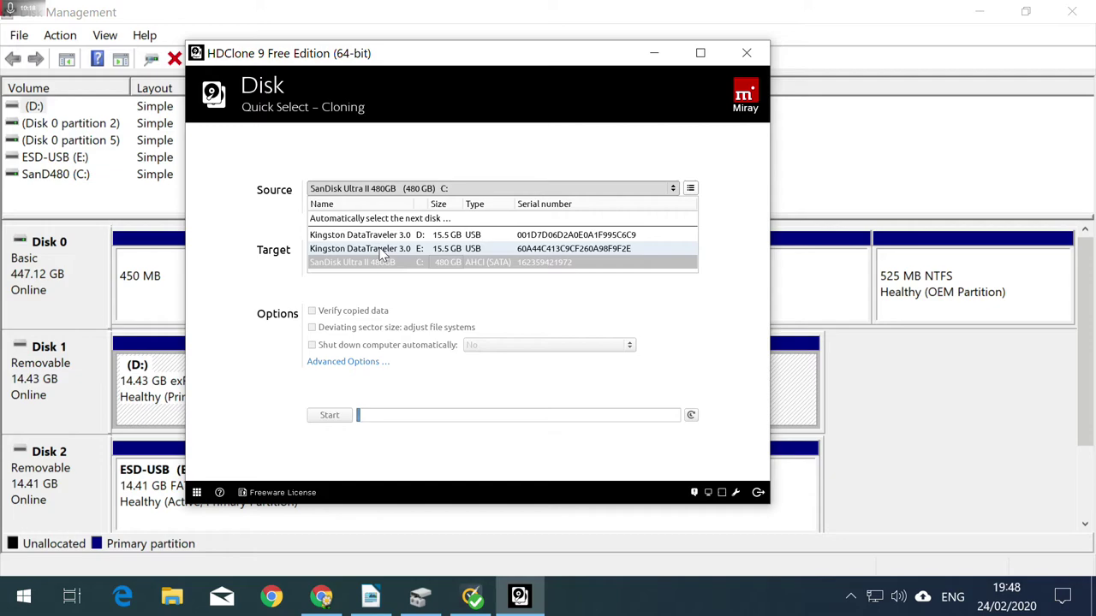
{"action": "left_click", "coordinate": [543, 250]}
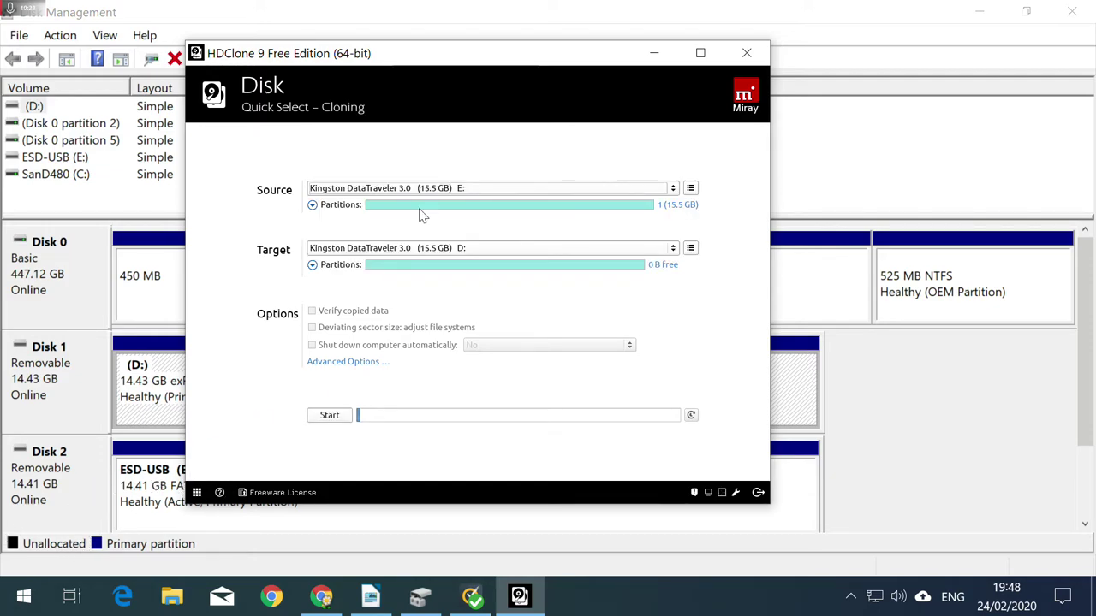
{"action": "left_click_drag", "start_coordinate": [434, 58], "coordinate": [535, 61]}
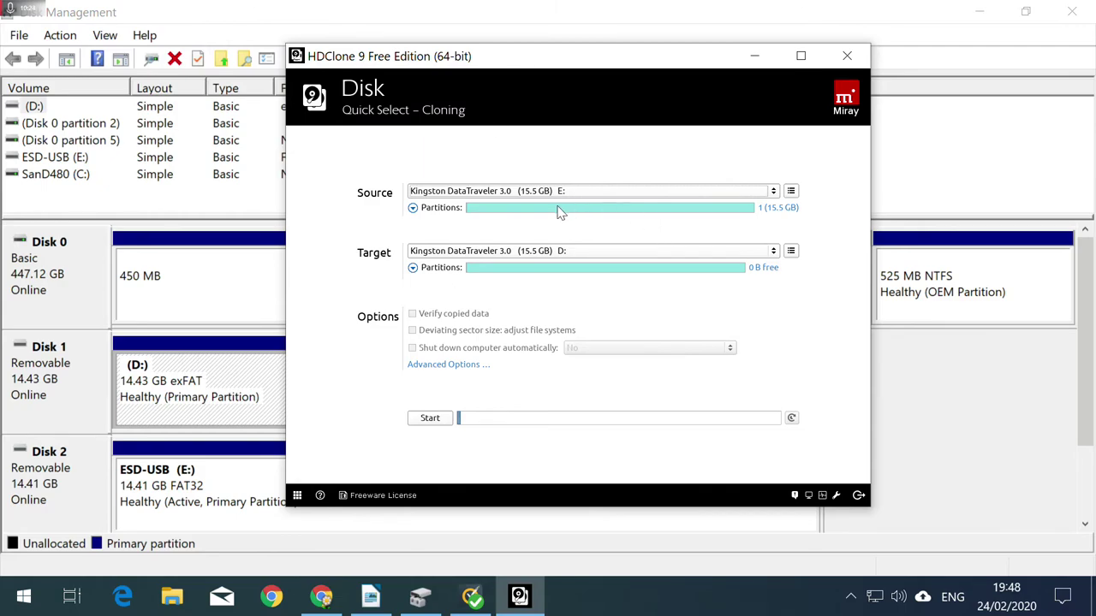
{"action": "left_click", "coordinate": [563, 252]}
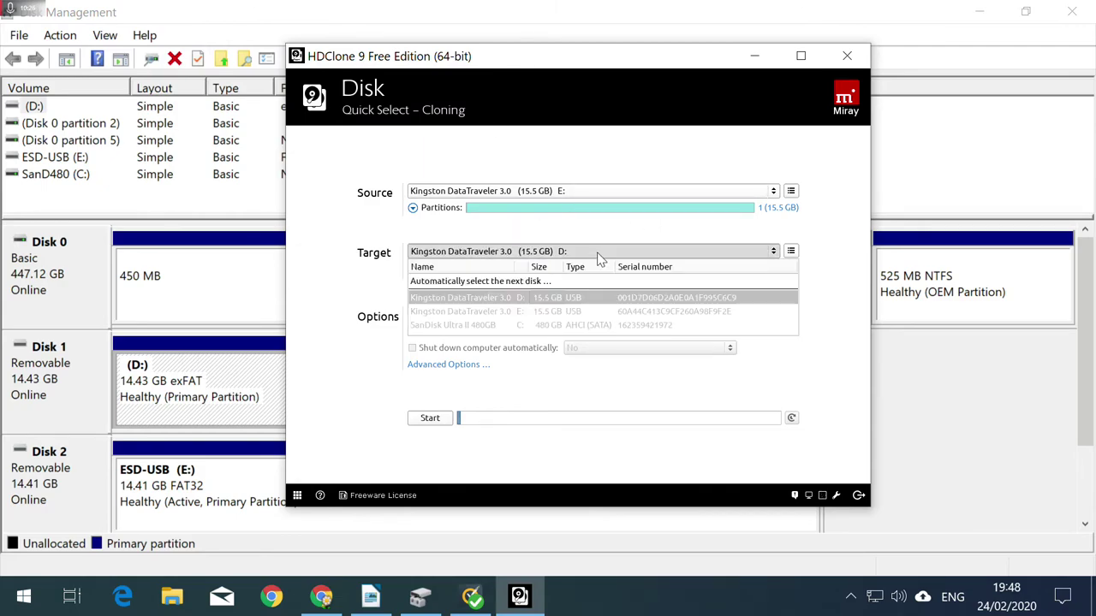
{"action": "left_click", "coordinate": [558, 301]}
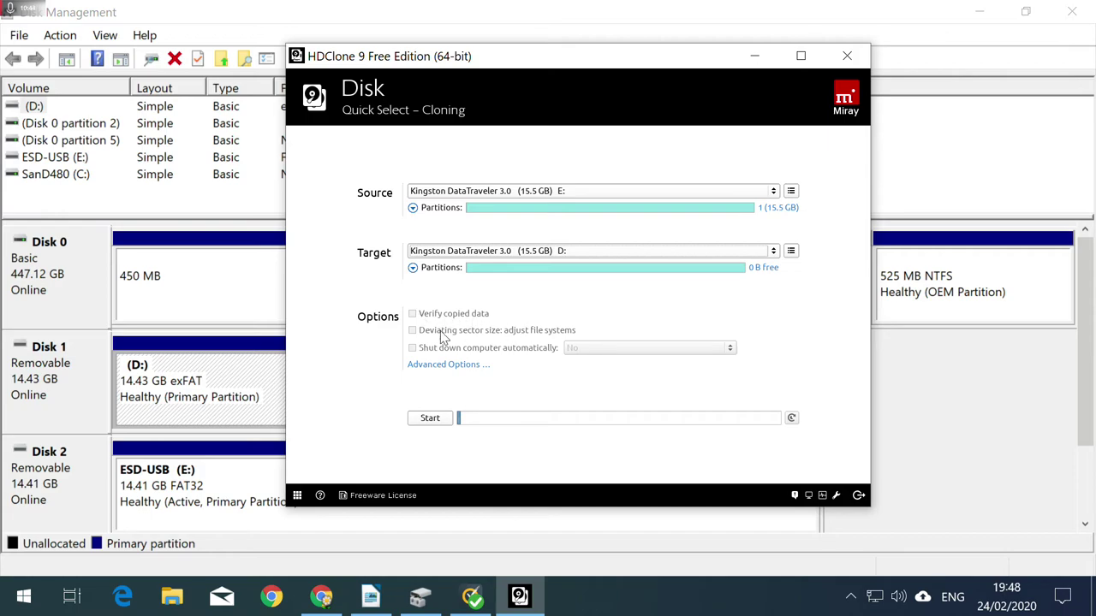
Review the advanced cloning options without changing them, and start the copy, accepting the target overwrite and disk signature change
{"action": "left_click", "coordinate": [454, 366]}
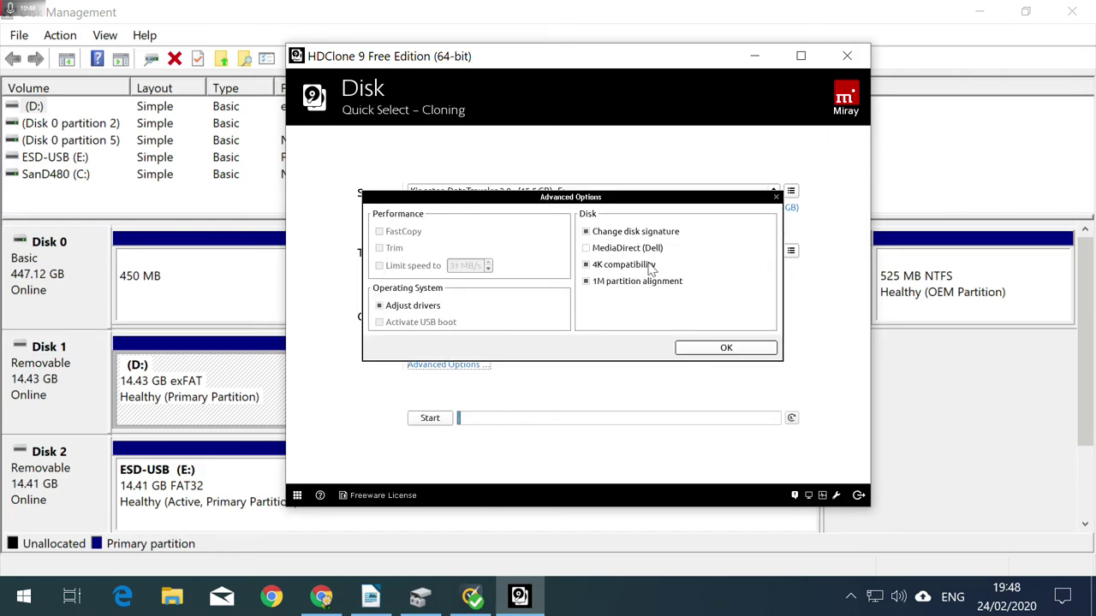
{"action": "left_click", "coordinate": [725, 348]}
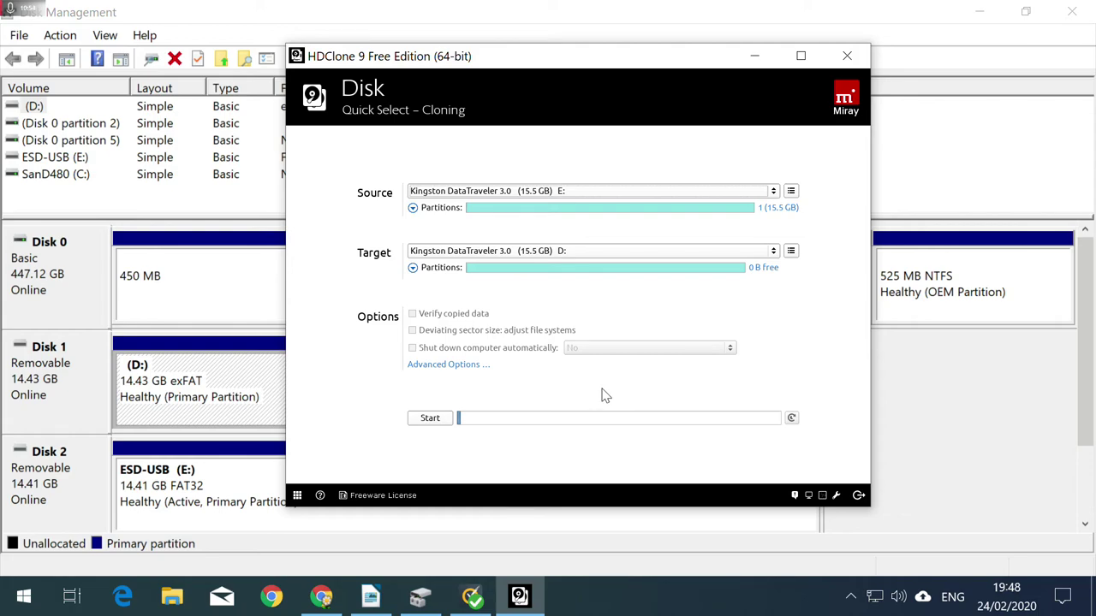
{"action": "left_click", "coordinate": [429, 419]}
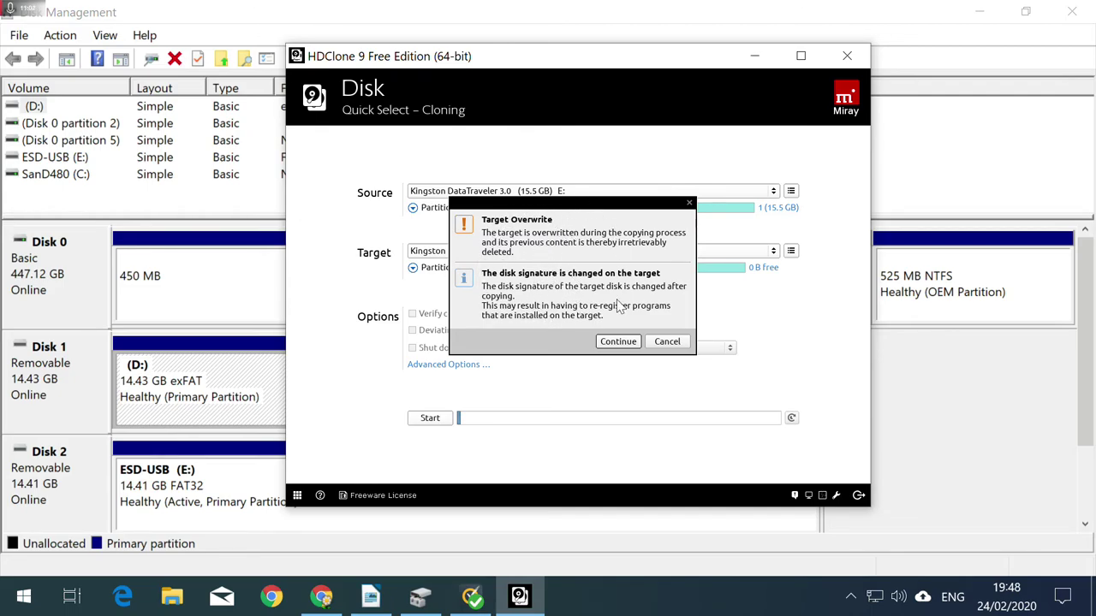
{"action": "left_click", "coordinate": [604, 342]}
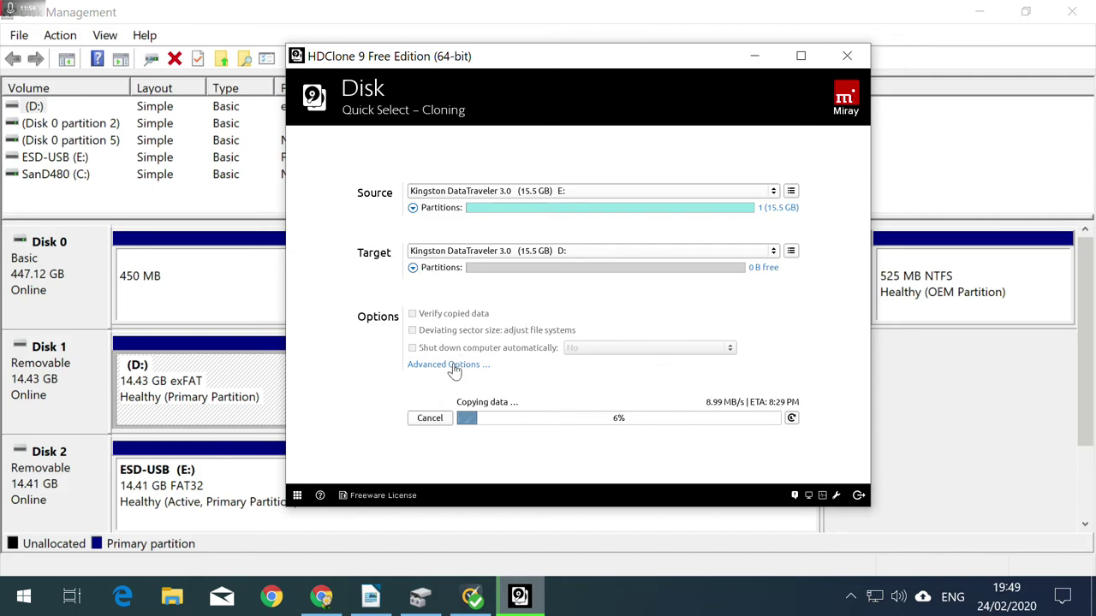
Switch to Chrome to view the hard drive caddy and laptop drive bay image results, and return to HDClone to check the copy progress
{"action": "left_click", "coordinate": [323, 599]}
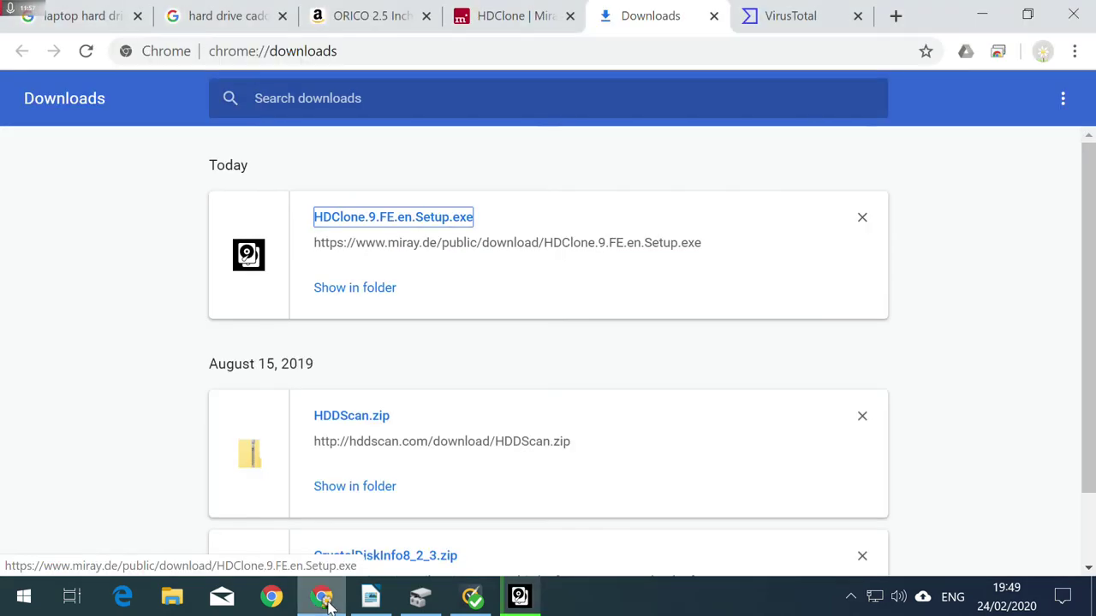
{"action": "left_click", "coordinate": [215, 31]}
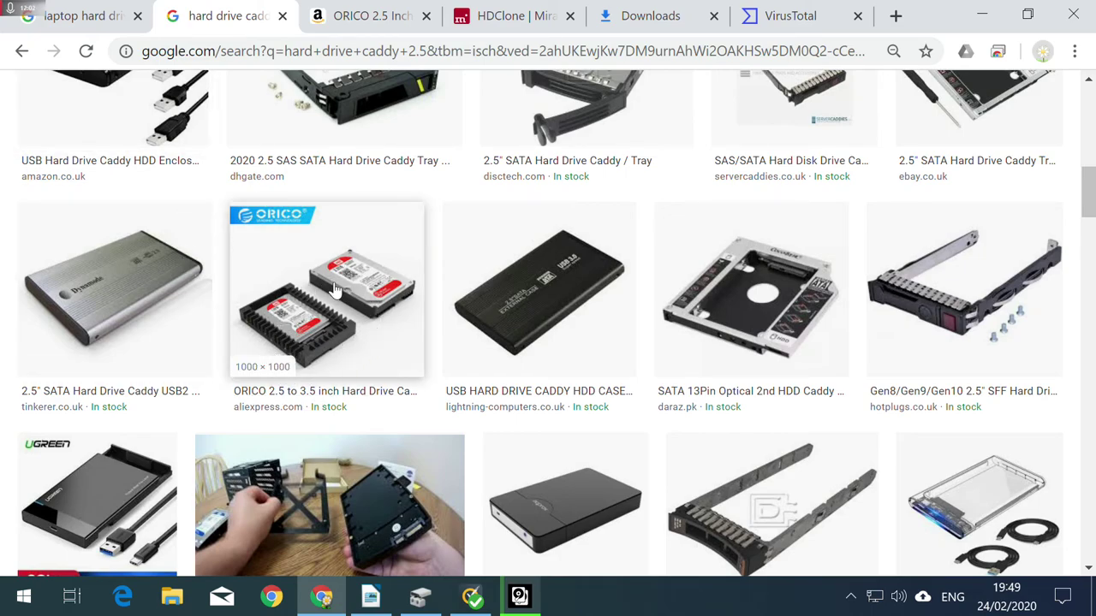
{"action": "left_click", "coordinate": [117, 17]}
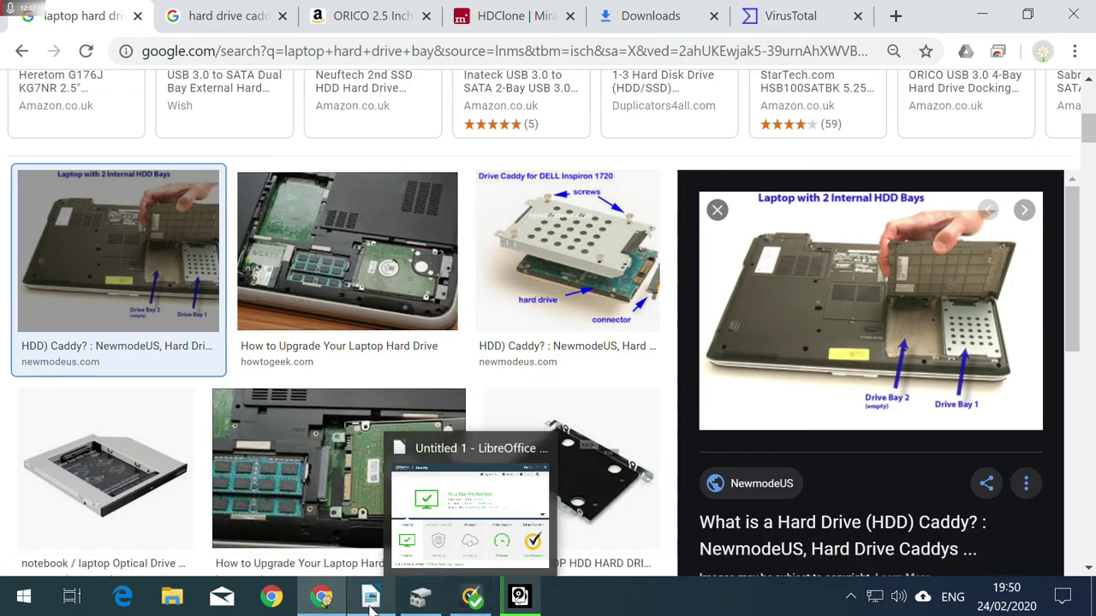
{"action": "mouse_move", "coordinate": [368, 604]}
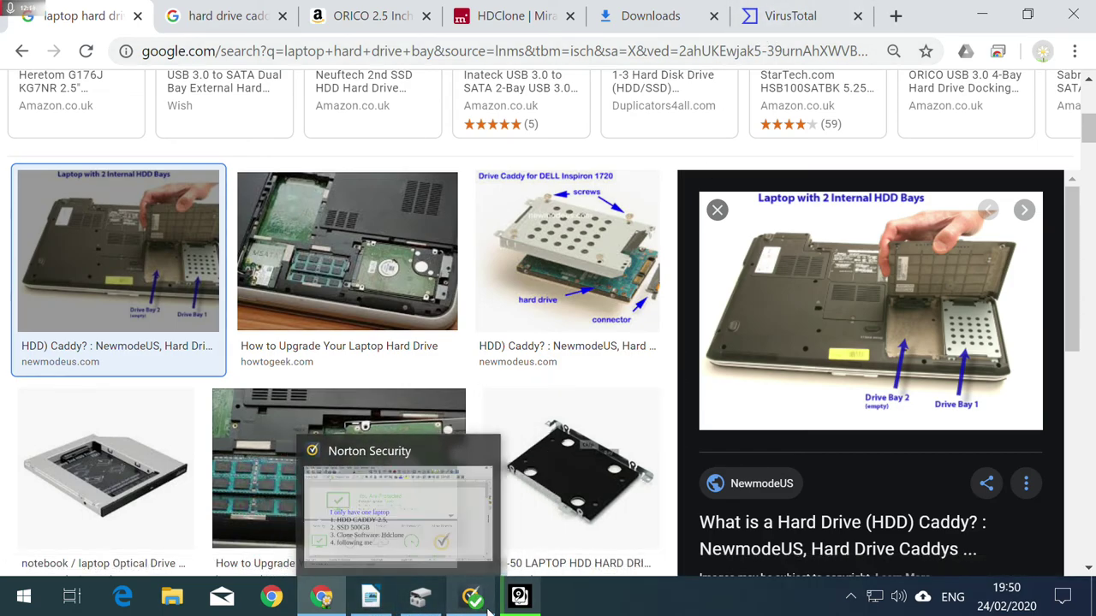
{"action": "left_click", "coordinate": [519, 596]}
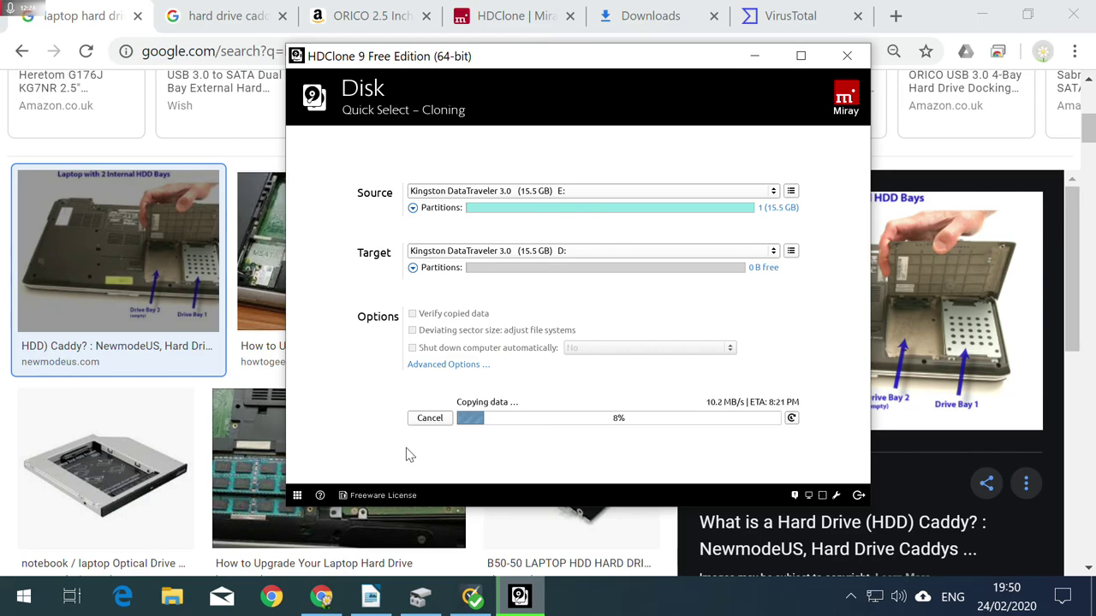
{"action": "left_click", "coordinate": [203, 383]}
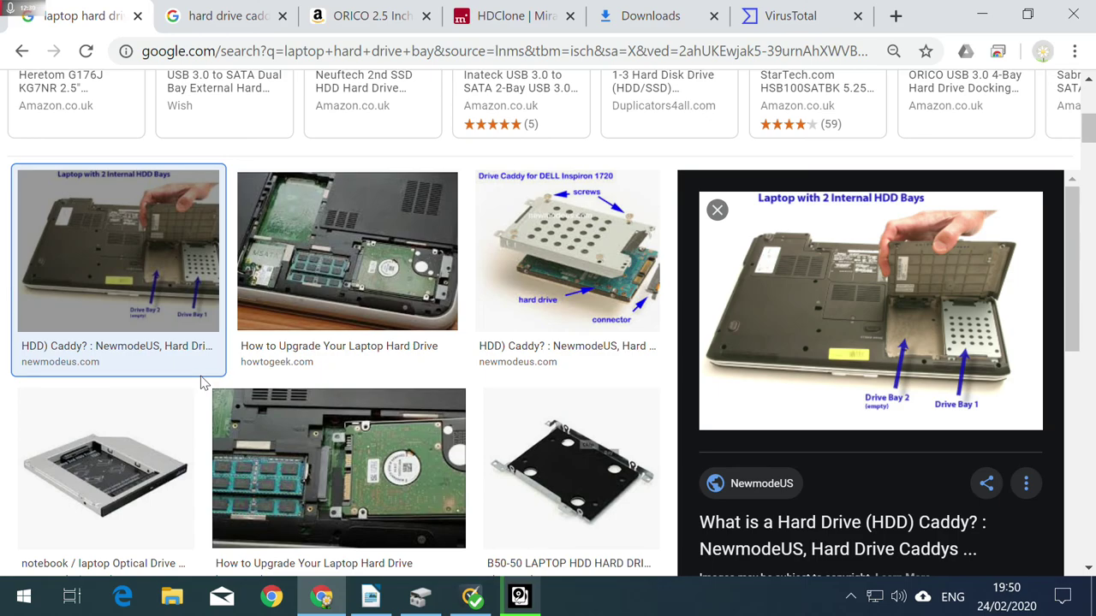
{"action": "left_click", "coordinate": [515, 602]}
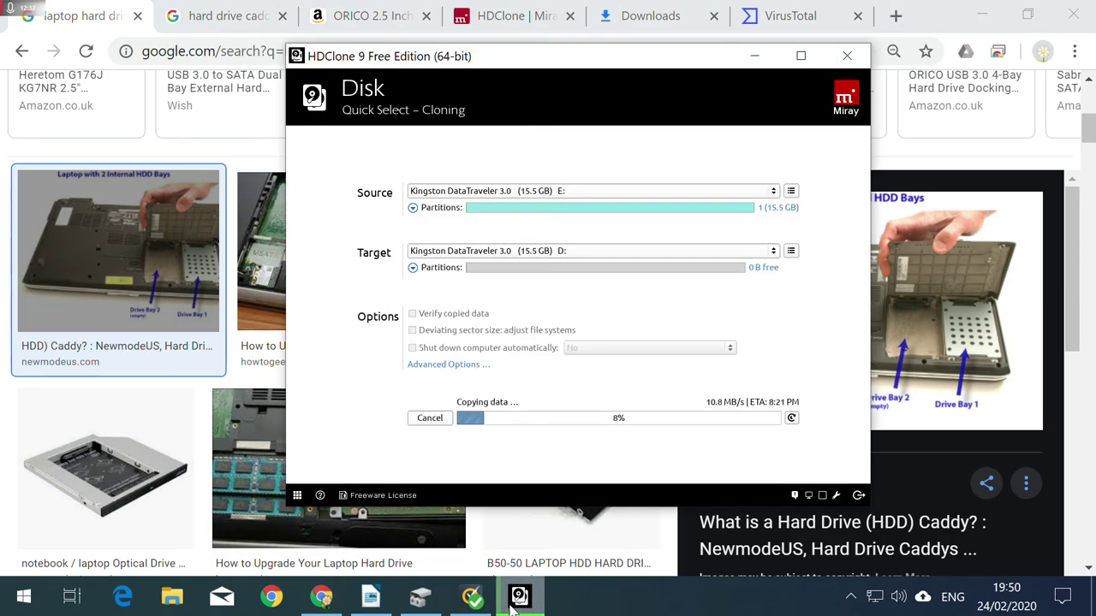